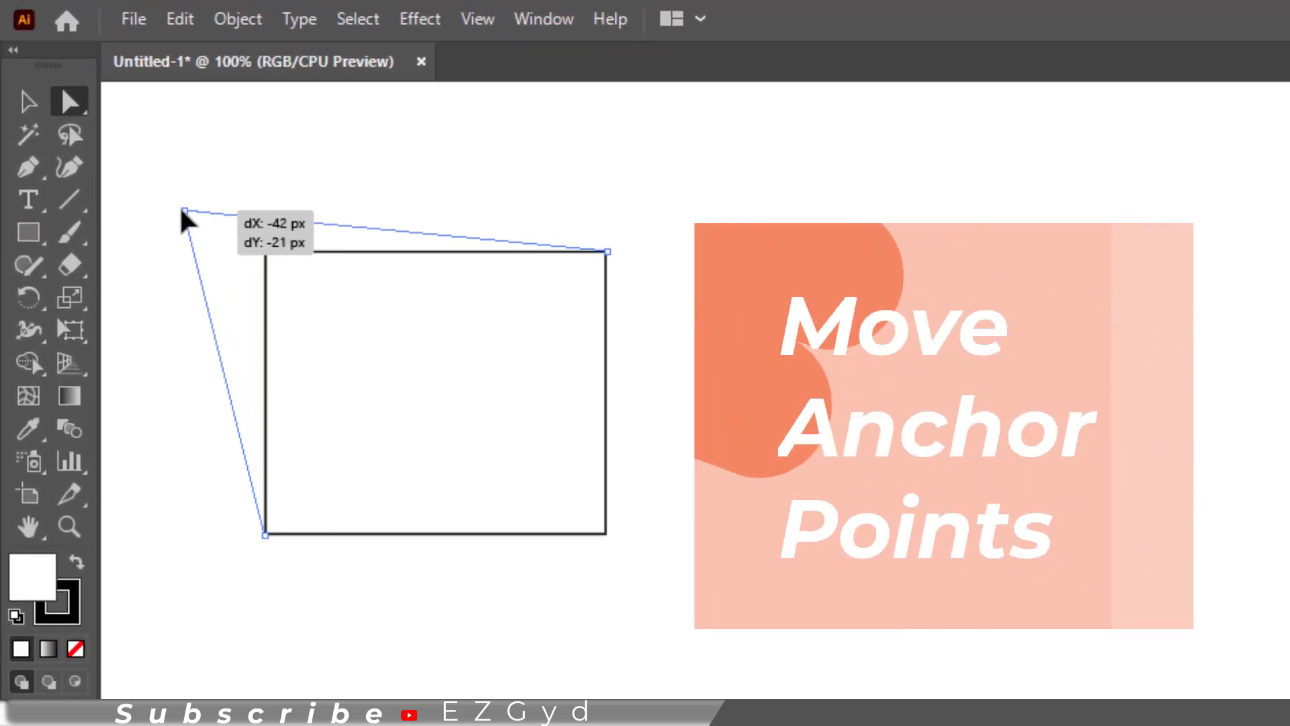
# Preview pulling a rectangle's top-left corner up and to the left.
pyautogui.moveTo(183, 214)
pyautogui.mouseDown()
pyautogui.moveTo(331, 190)
pyautogui.moveTo(216, 168)
pyautogui.mouseUp()
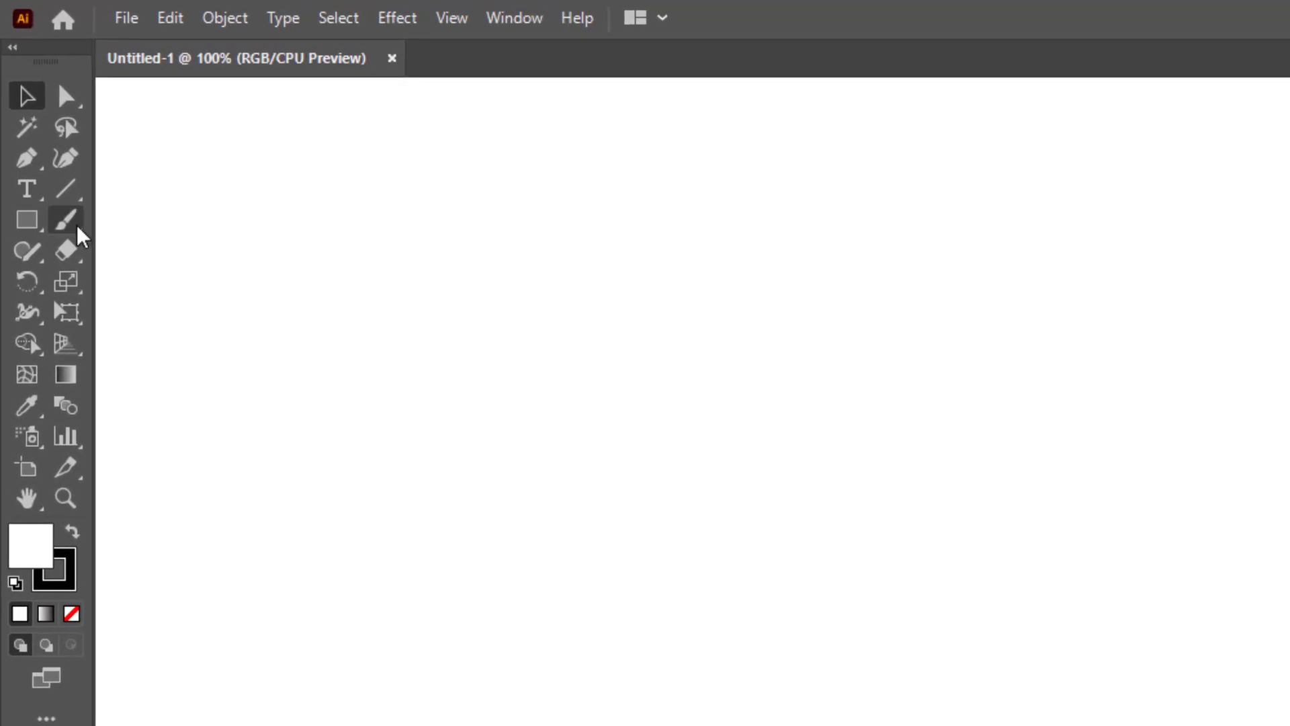
# Draw a large rectangle in the middle of the artboard with its corner anchors editable.
pyautogui.click(34, 222)
pyautogui.moveTo(372, 305); pyautogui.dragTo(695, 573)
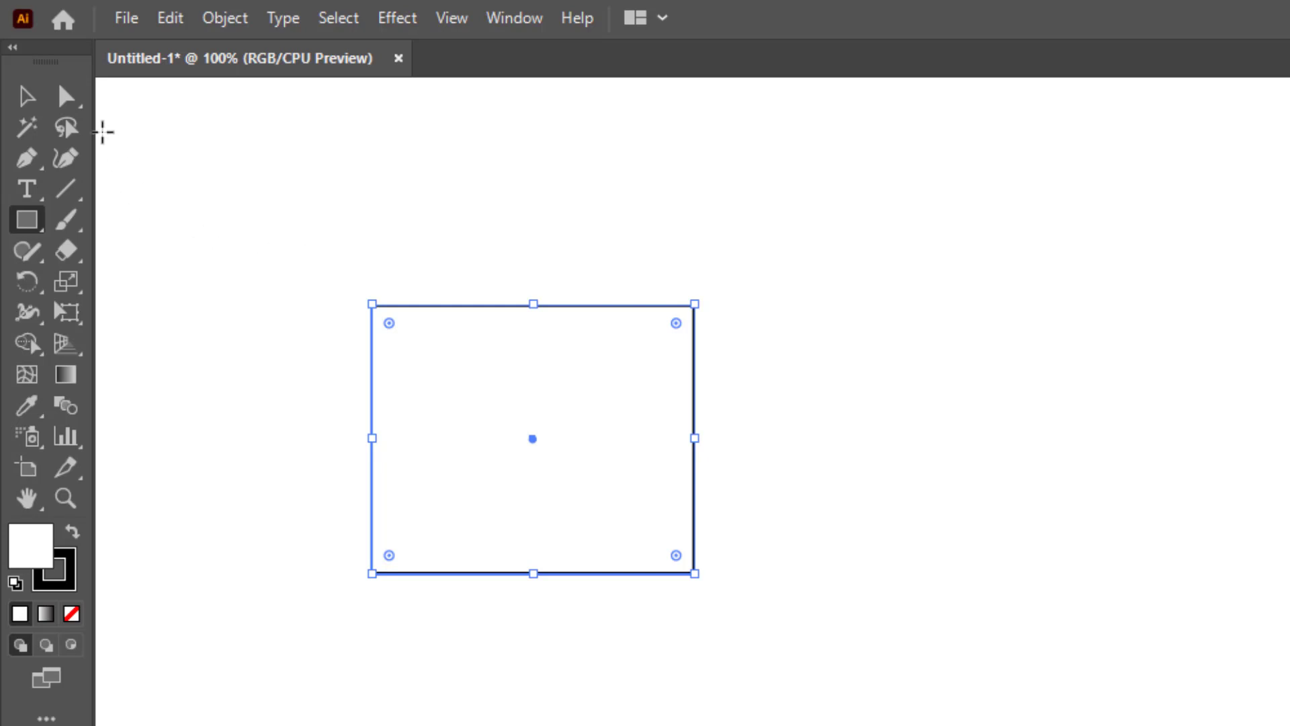
pyautogui.click(72, 100)
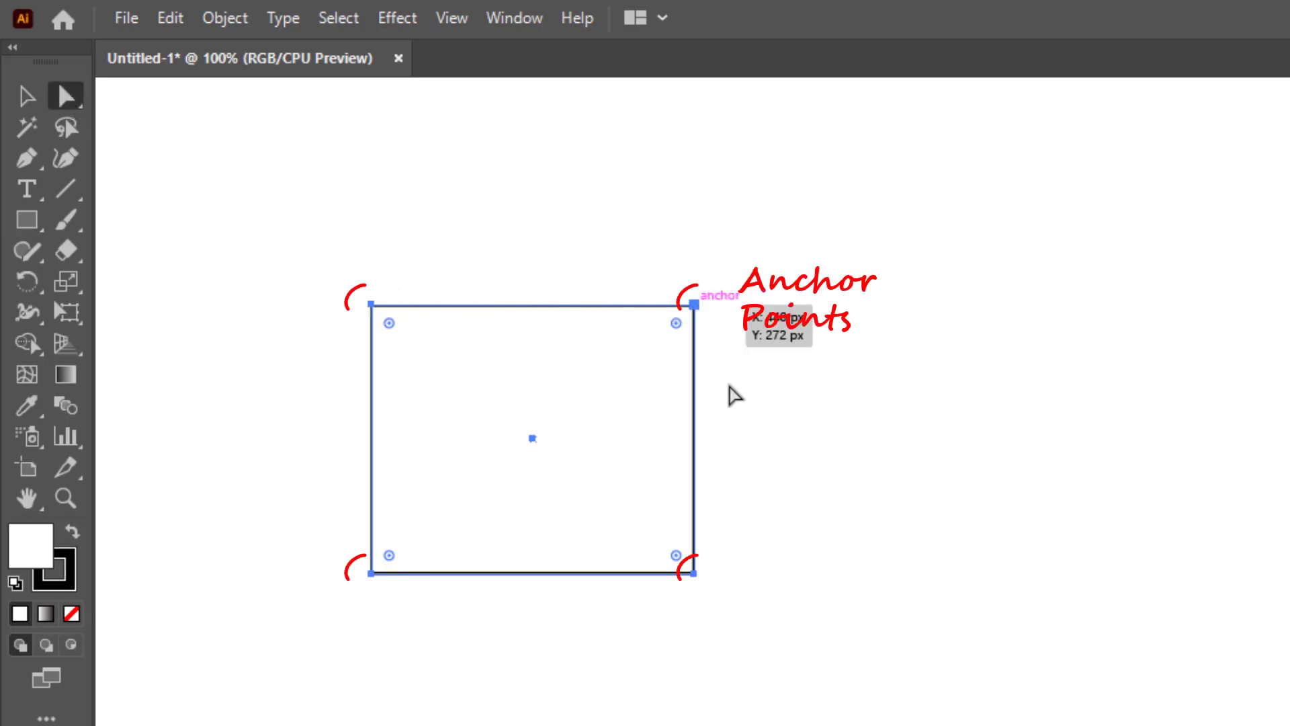
# Select the rectangle's corner anchors and drag the rectangle toward the upper left.
pyautogui.click(370, 574)
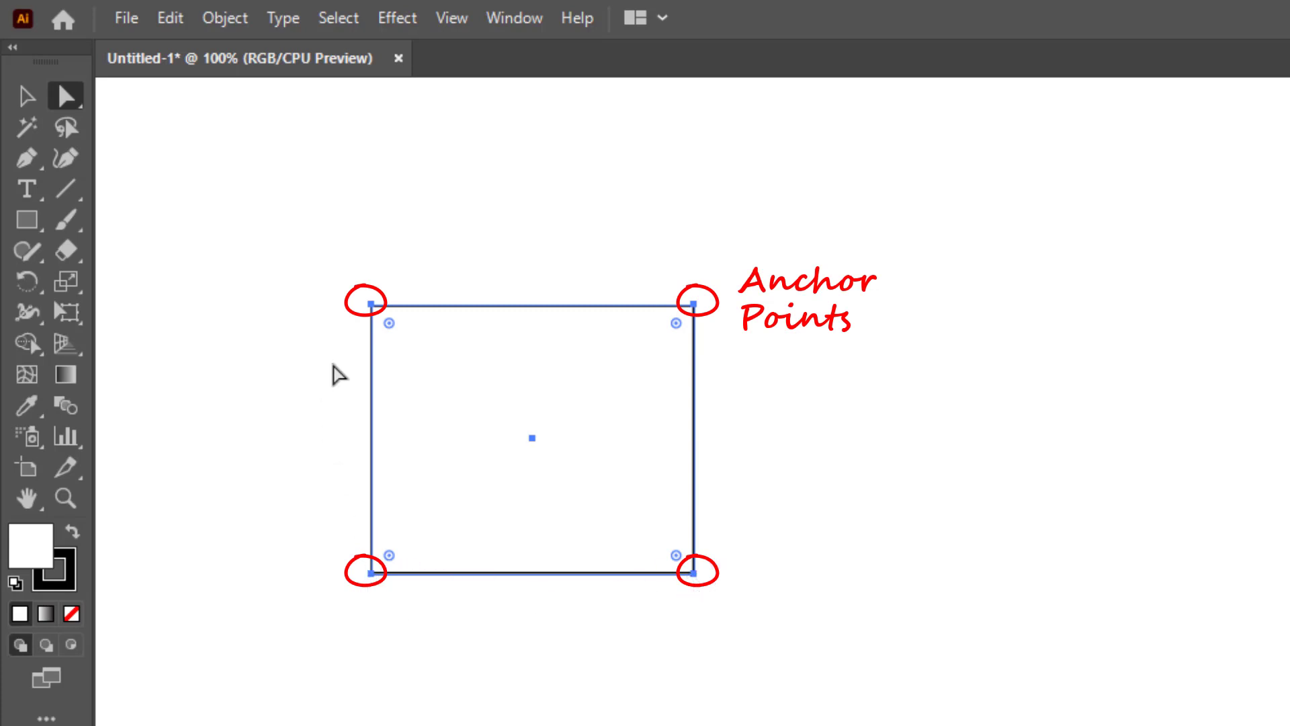
pyautogui.click(371, 305)
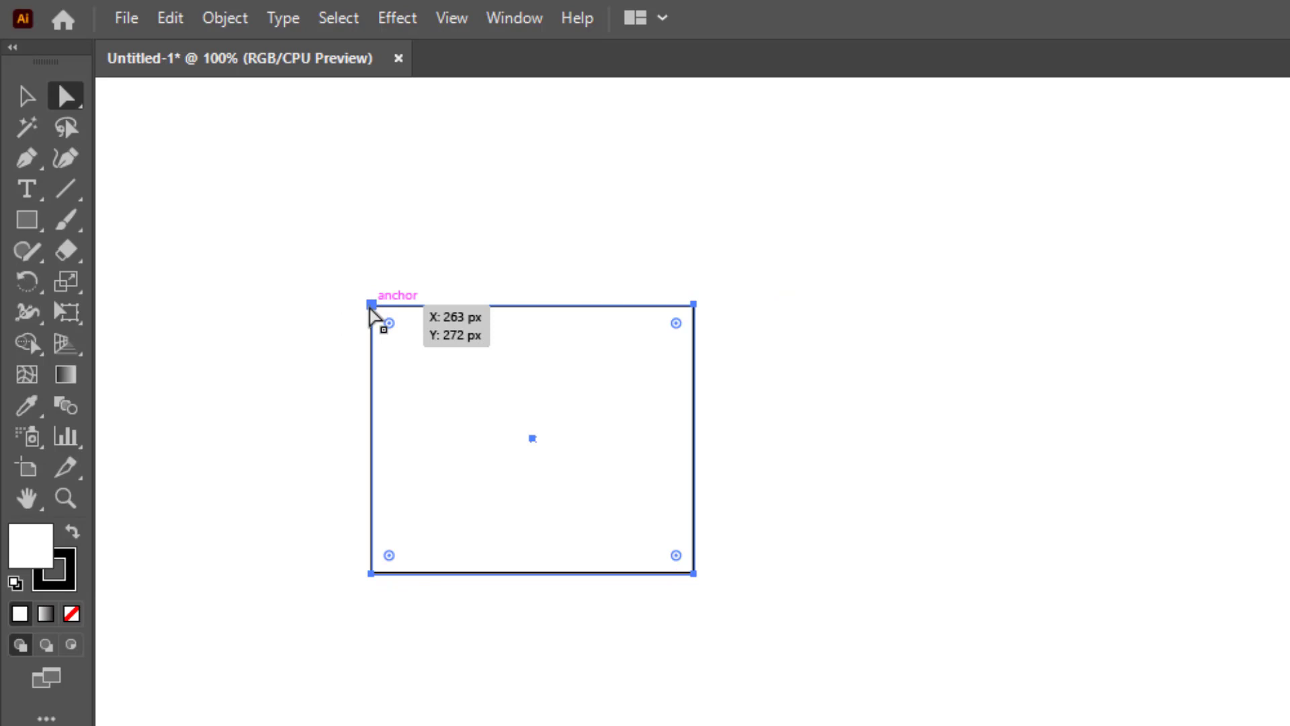
pyautogui.moveTo(371, 306)
pyautogui.mouseDown()
pyautogui.moveTo(316, 261)
pyautogui.moveTo(288, 264)
pyautogui.moveTo(272, 338)
pyautogui.mouseUp()
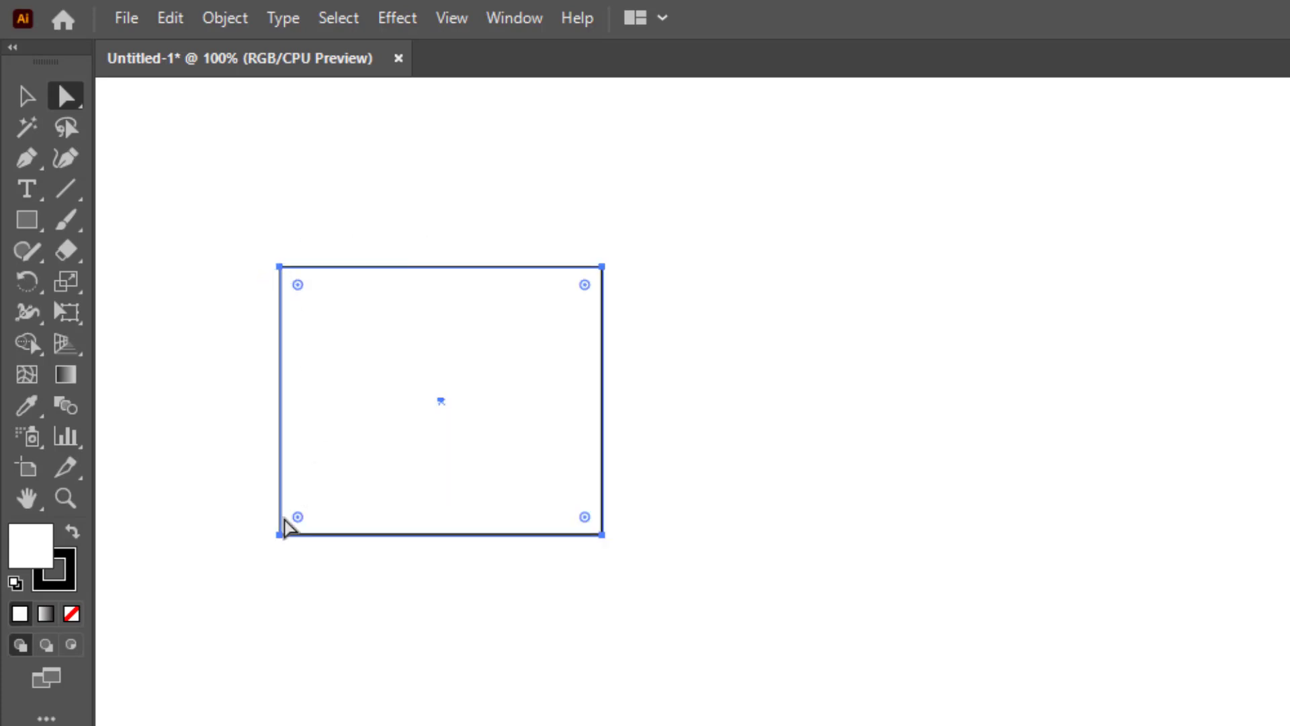
pyautogui.moveTo(280, 536)
pyautogui.mouseDown()
pyautogui.moveTo(281, 495)
pyautogui.moveTo(261, 482)
pyautogui.mouseUp()
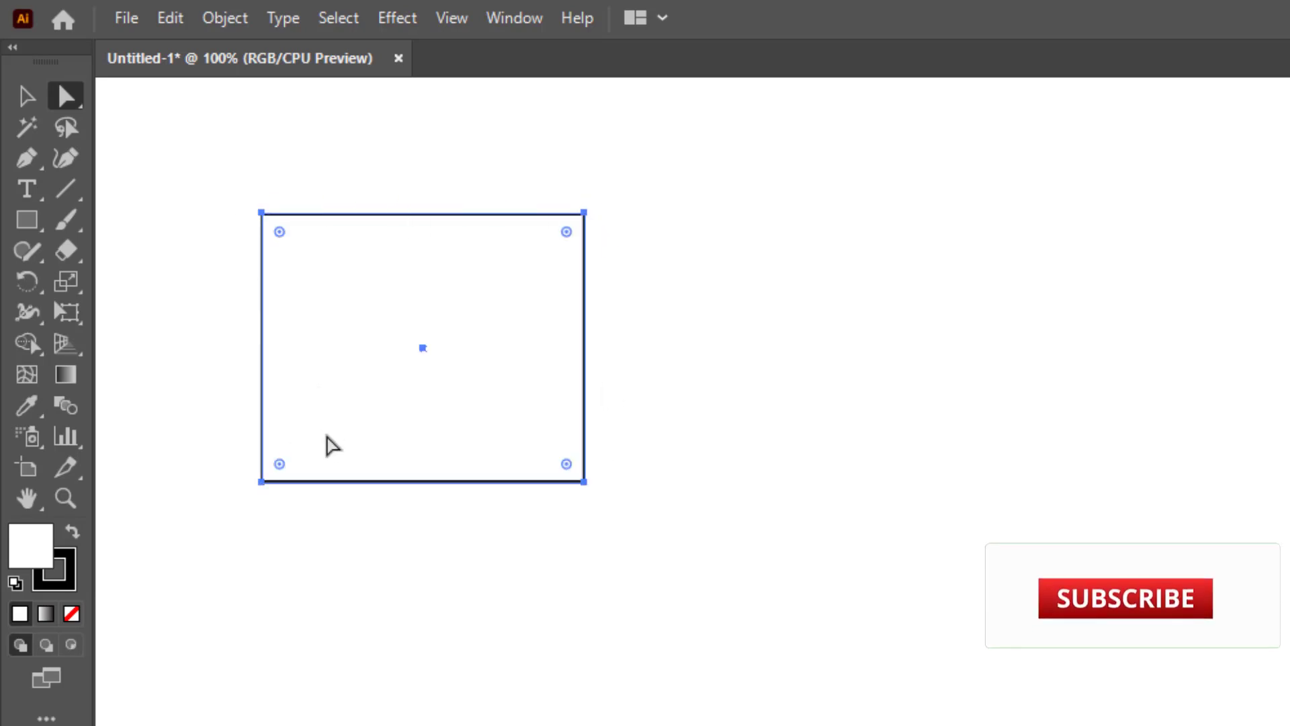
pyautogui.moveTo(262, 215)
pyautogui.mouseDown()
pyautogui.moveTo(265, 258)
pyautogui.moveTo(250, 238)
pyautogui.mouseUp()
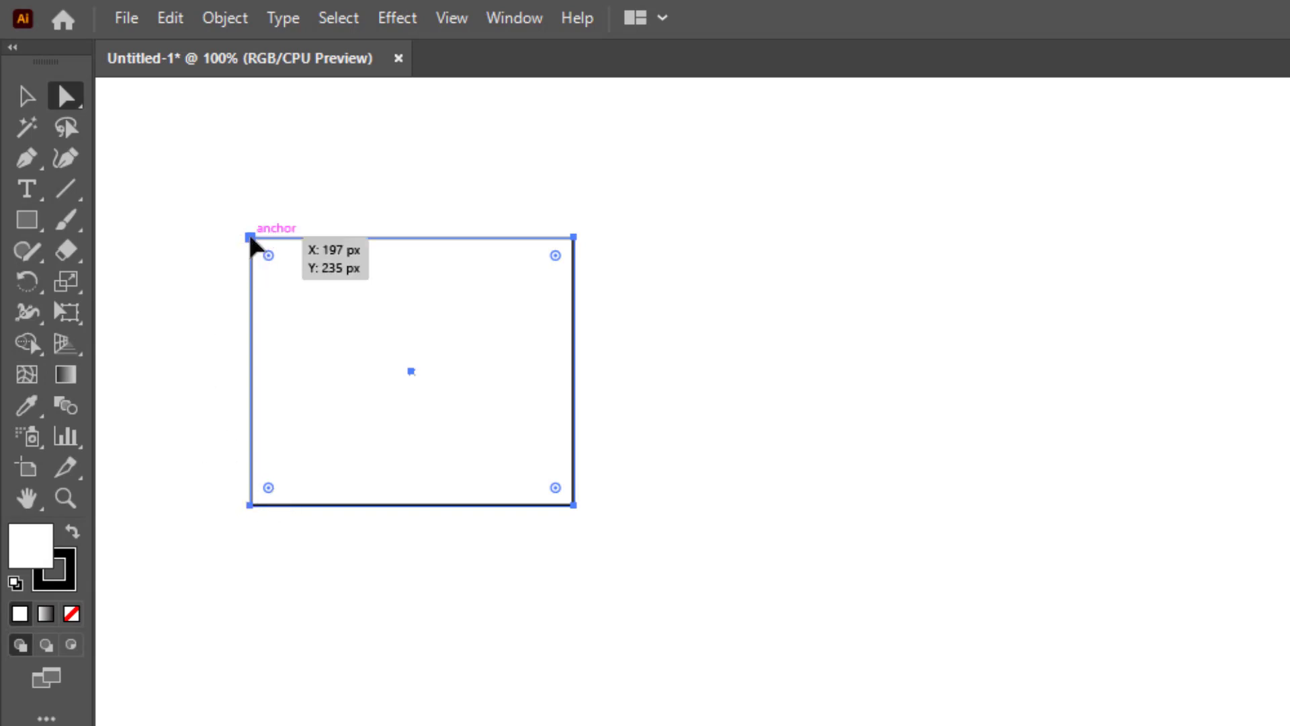
# Pull the top-left corner up-left and the top-right corner up-right.
pyautogui.click(250, 238)
pyautogui.moveTo(249, 236)
pyautogui.mouseDown()
pyautogui.moveTo(263, 173)
pyautogui.moveTo(226, 144)
pyautogui.mouseUp()
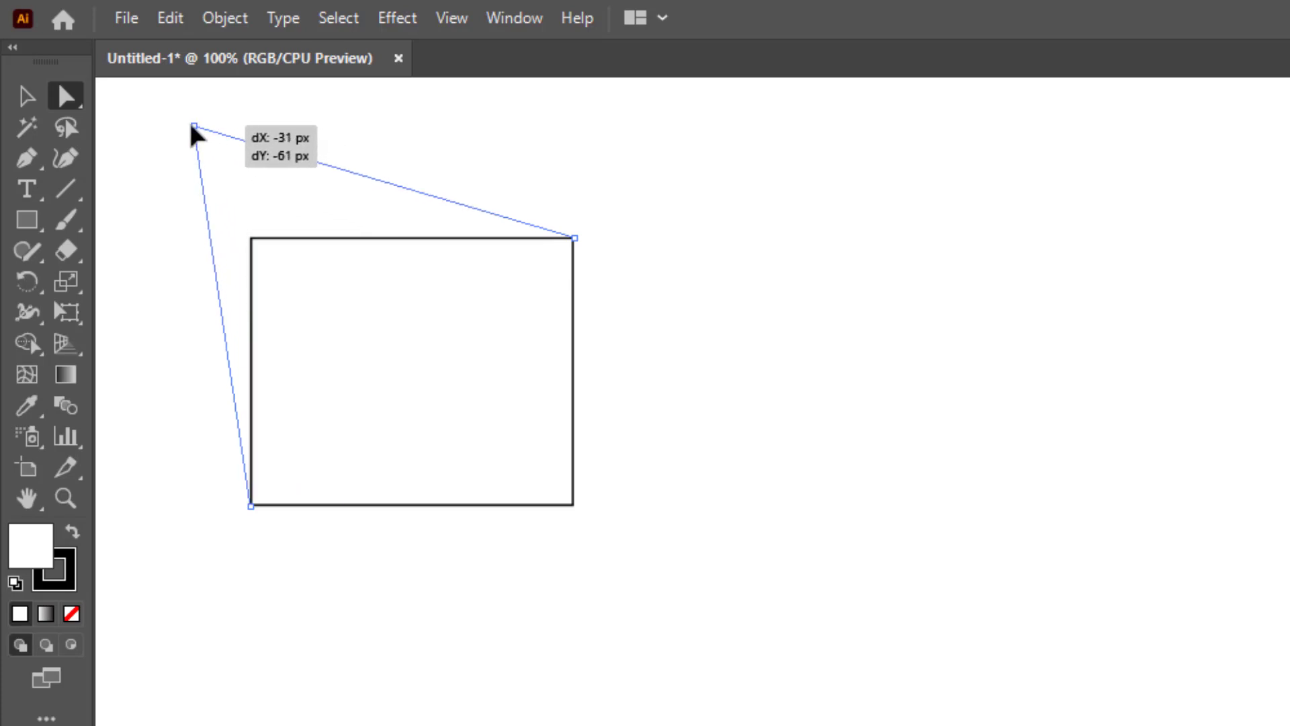
pyautogui.moveTo(226, 145); pyautogui.dragTo(193, 125)
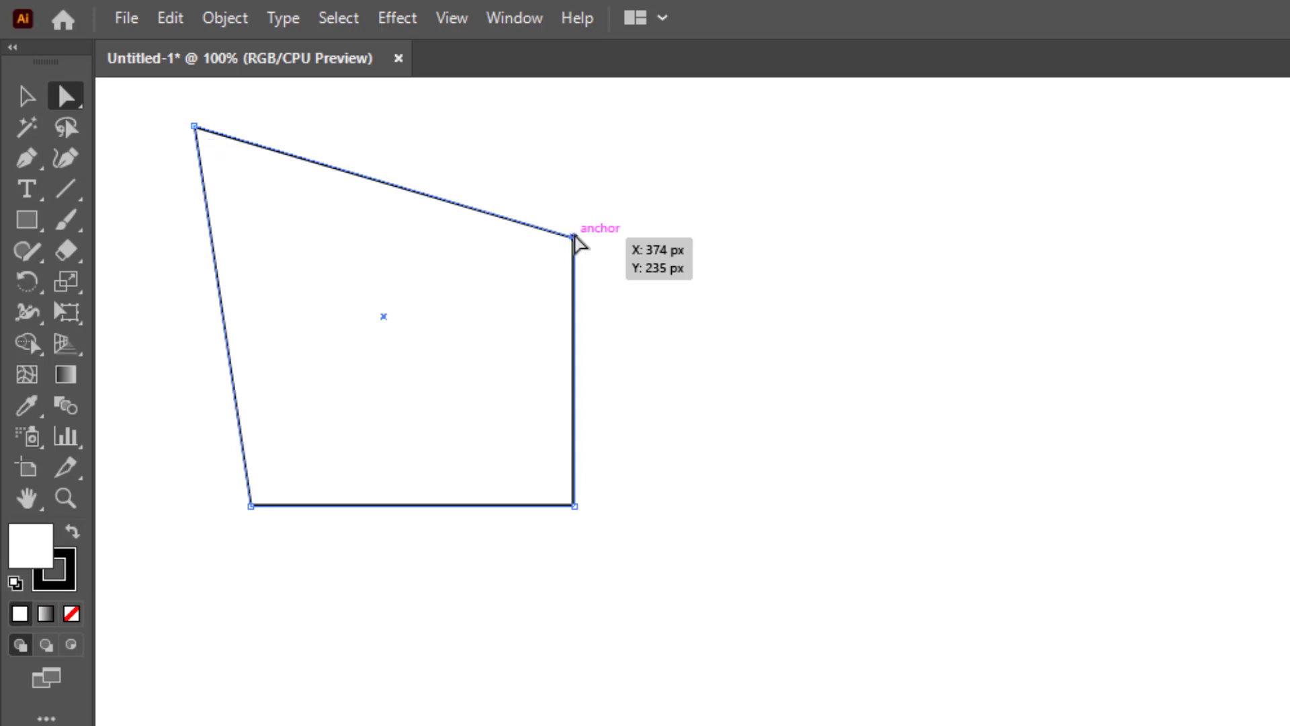
pyautogui.moveTo(576, 238); pyautogui.dragTo(756, 169)
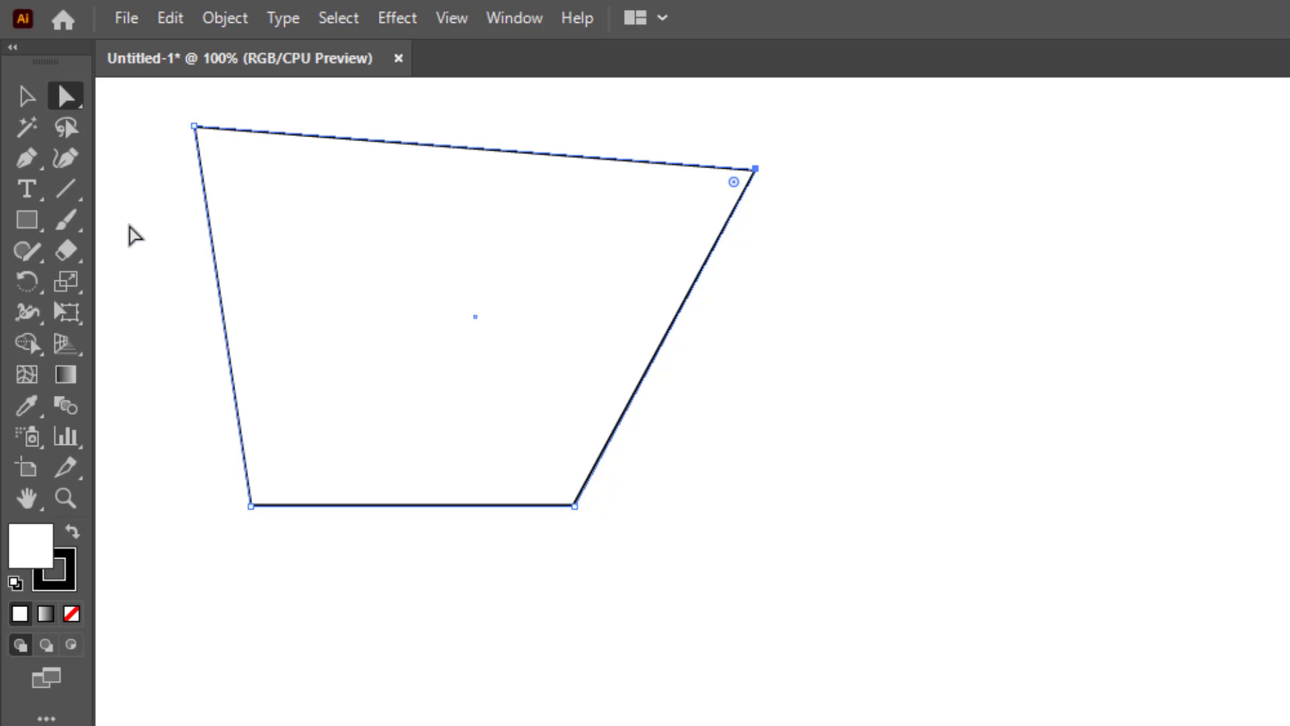
pyautogui.click(32, 160)
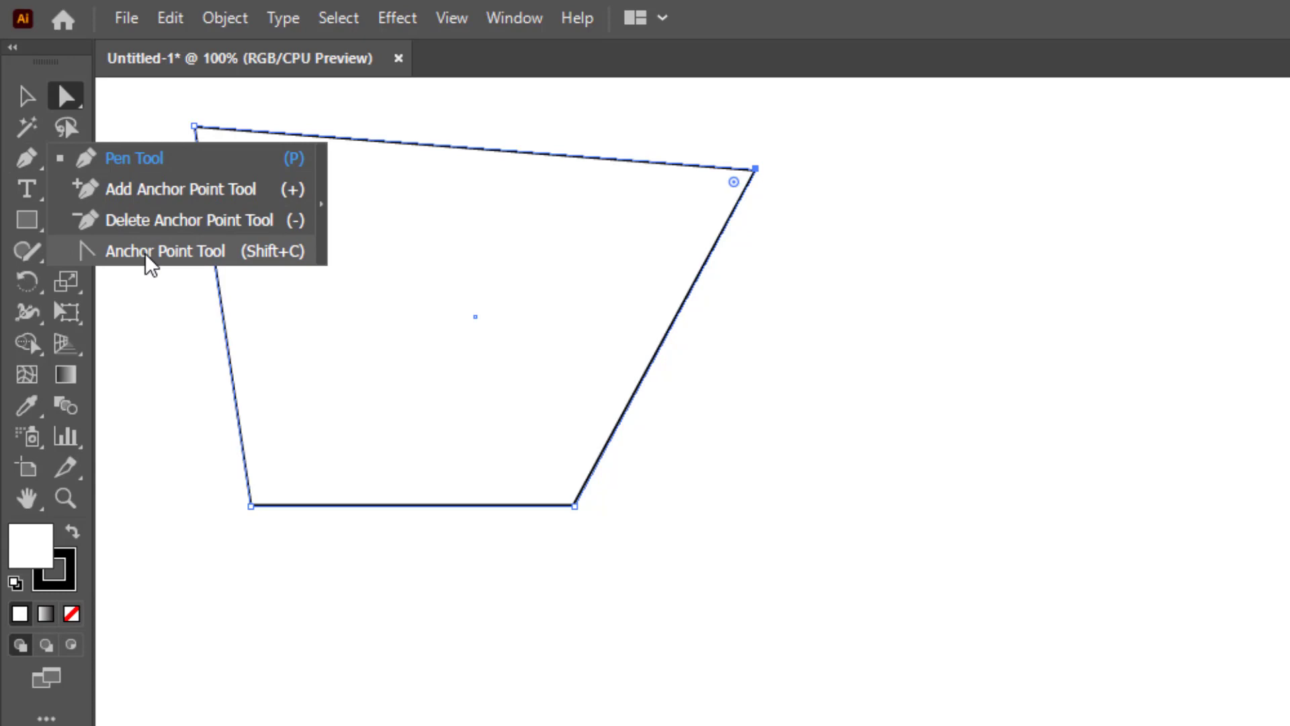
pyautogui.click(187, 254)
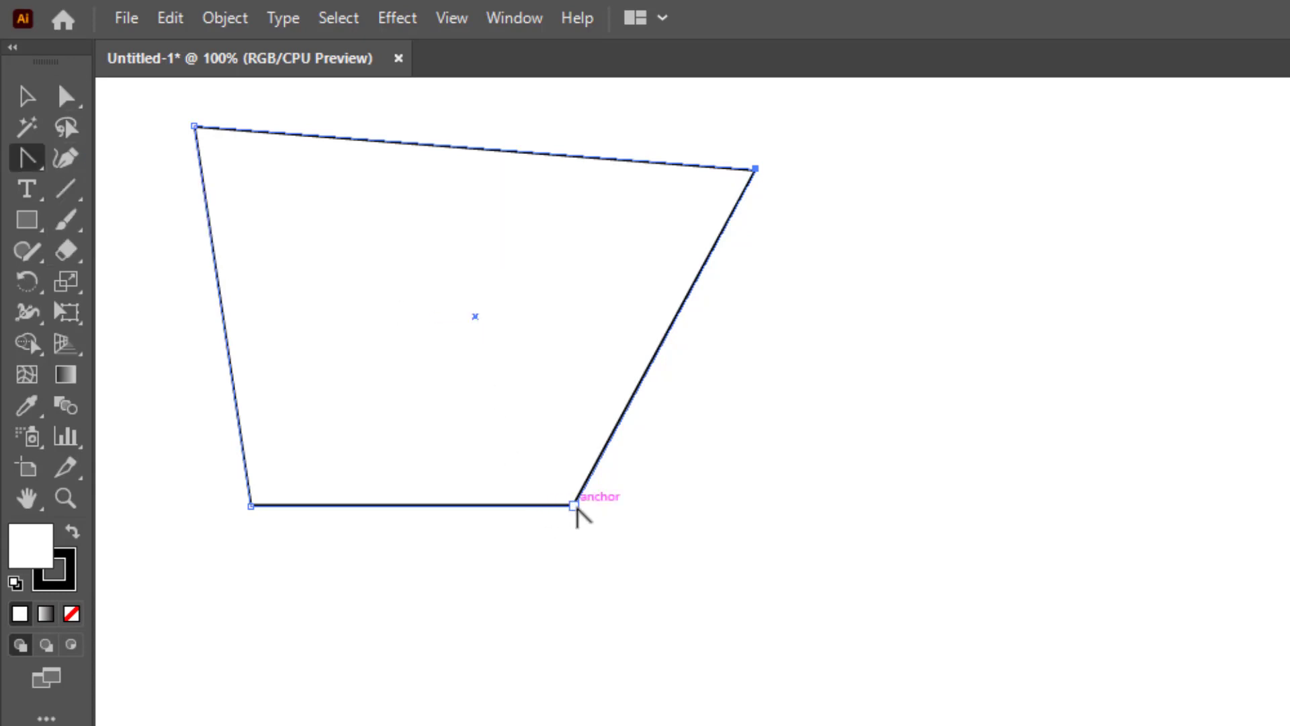
pyautogui.moveTo(575, 506)
pyautogui.mouseDown()
pyautogui.moveTo(541, 564)
pyautogui.moveTo(487, 560)
pyautogui.moveTo(506, 596)
pyautogui.mouseUp()
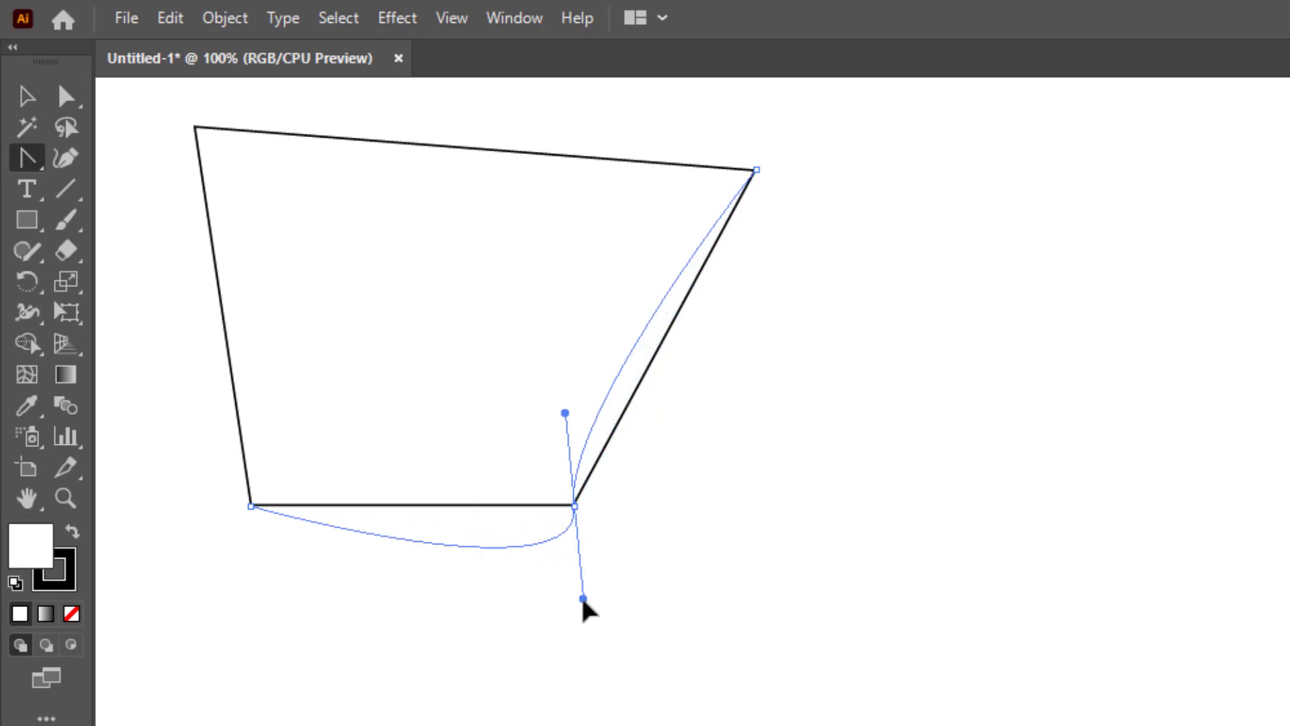
pyautogui.moveTo(504, 597); pyautogui.dragTo(488, 589)
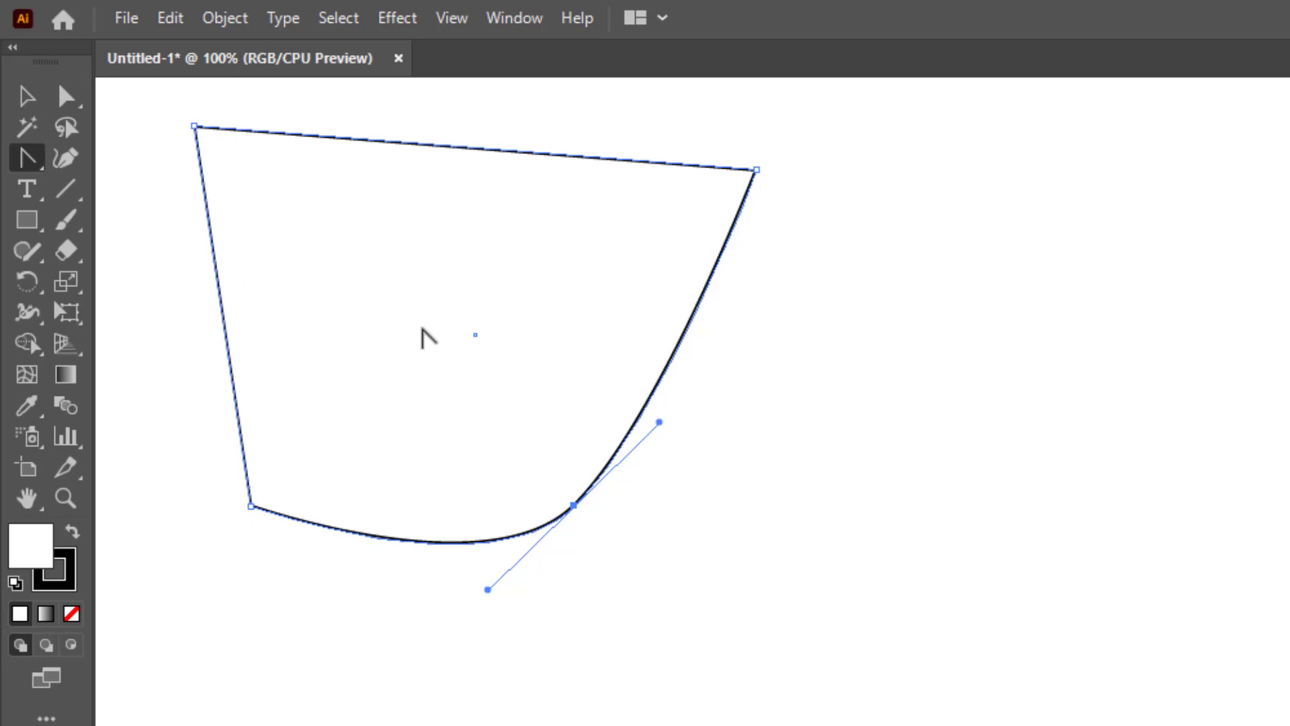
pyautogui.hotkey('ctrl', 'z')
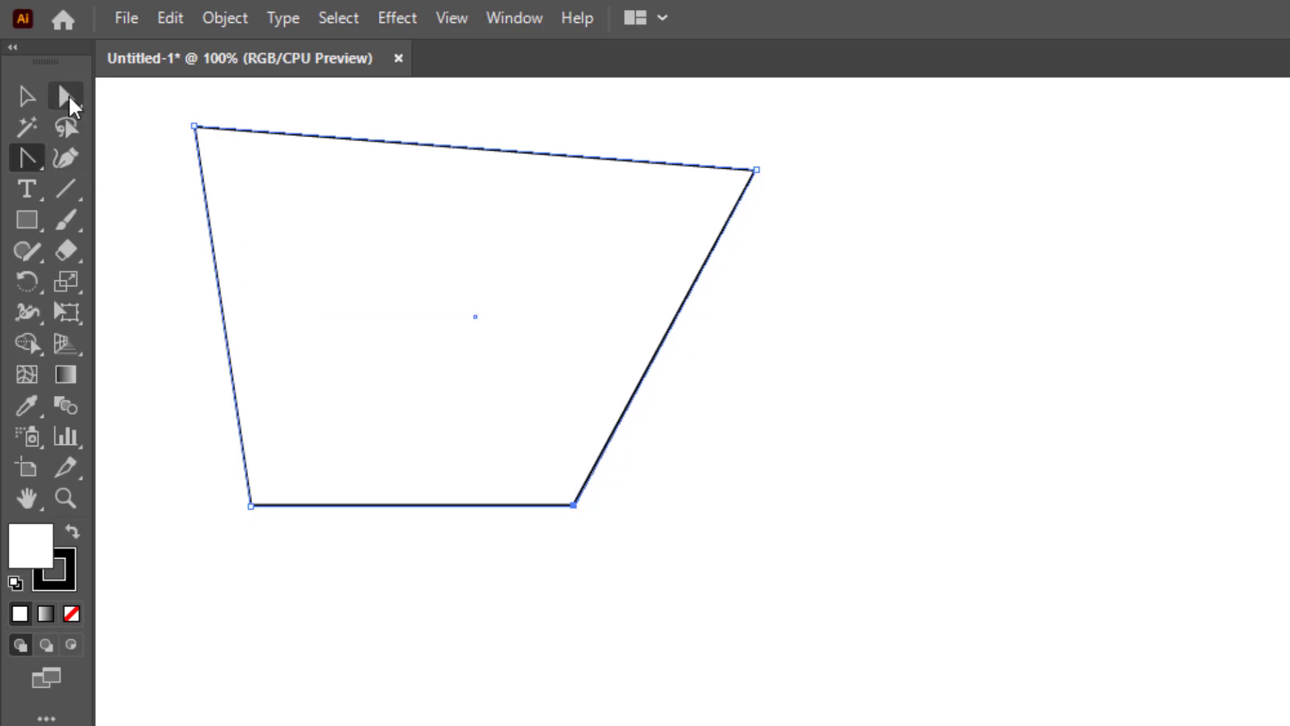
# Drag the bottom-right corner down and right so the right edge is vertical, then deselect.
pyautogui.click(67, 97)
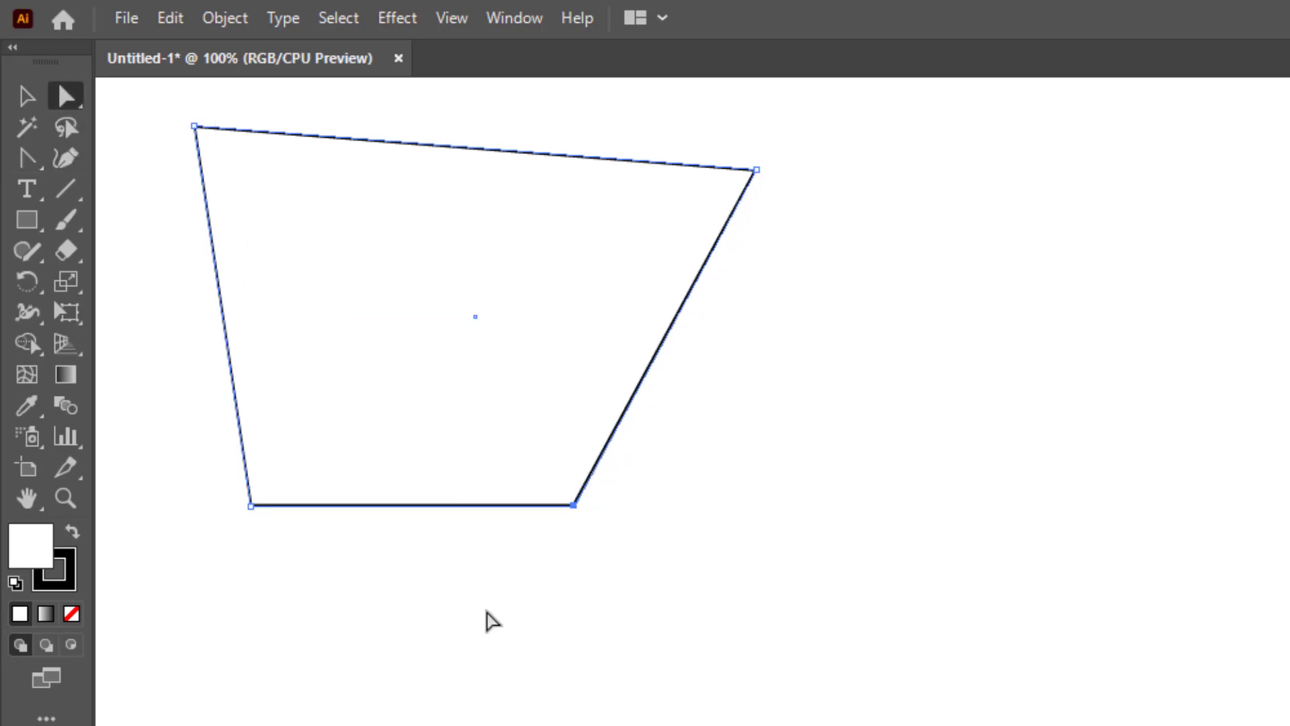
pyautogui.click(347, 371)
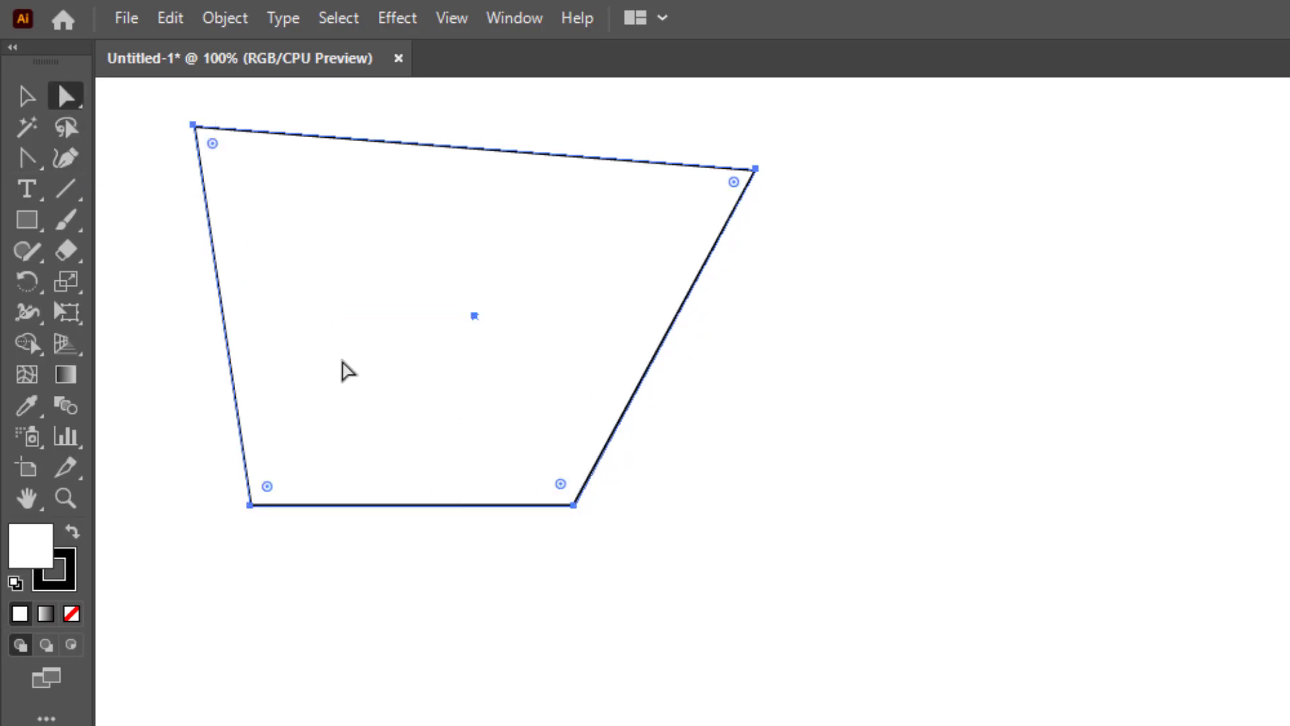
pyautogui.click(574, 506)
pyautogui.click(574, 506)
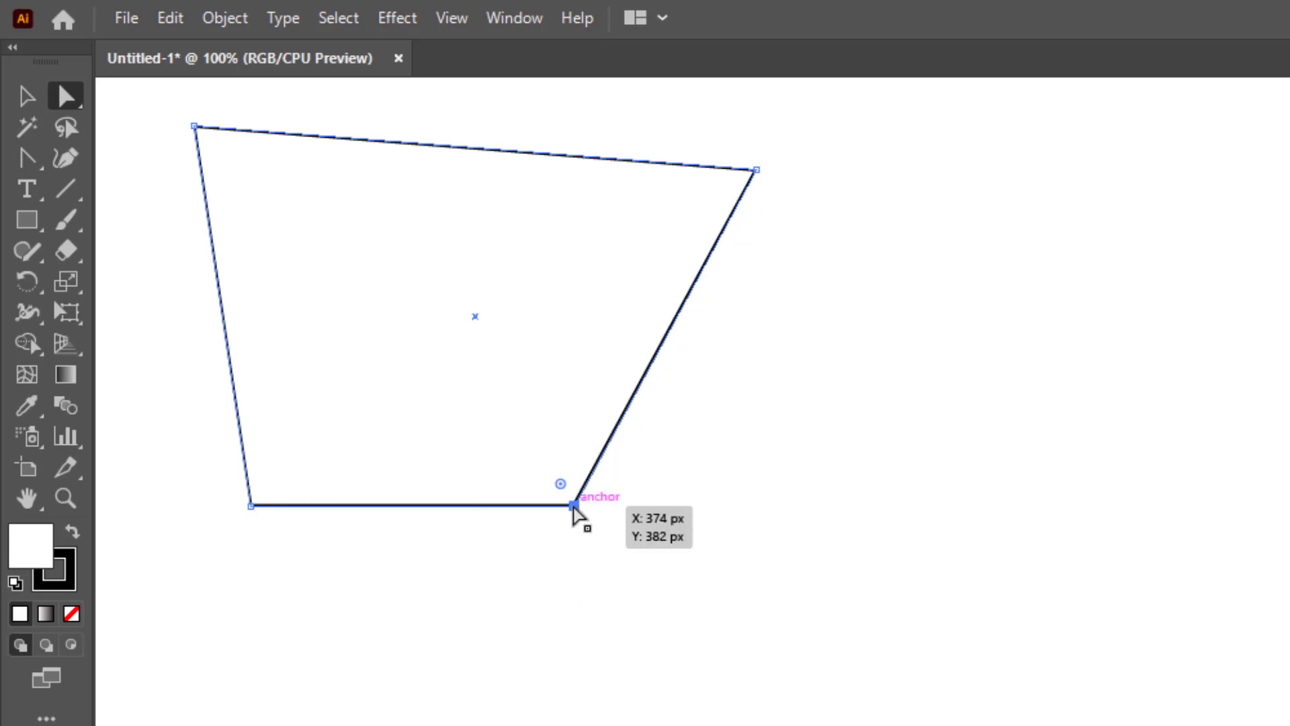
pyautogui.moveTo(575, 507); pyautogui.dragTo(753, 546)
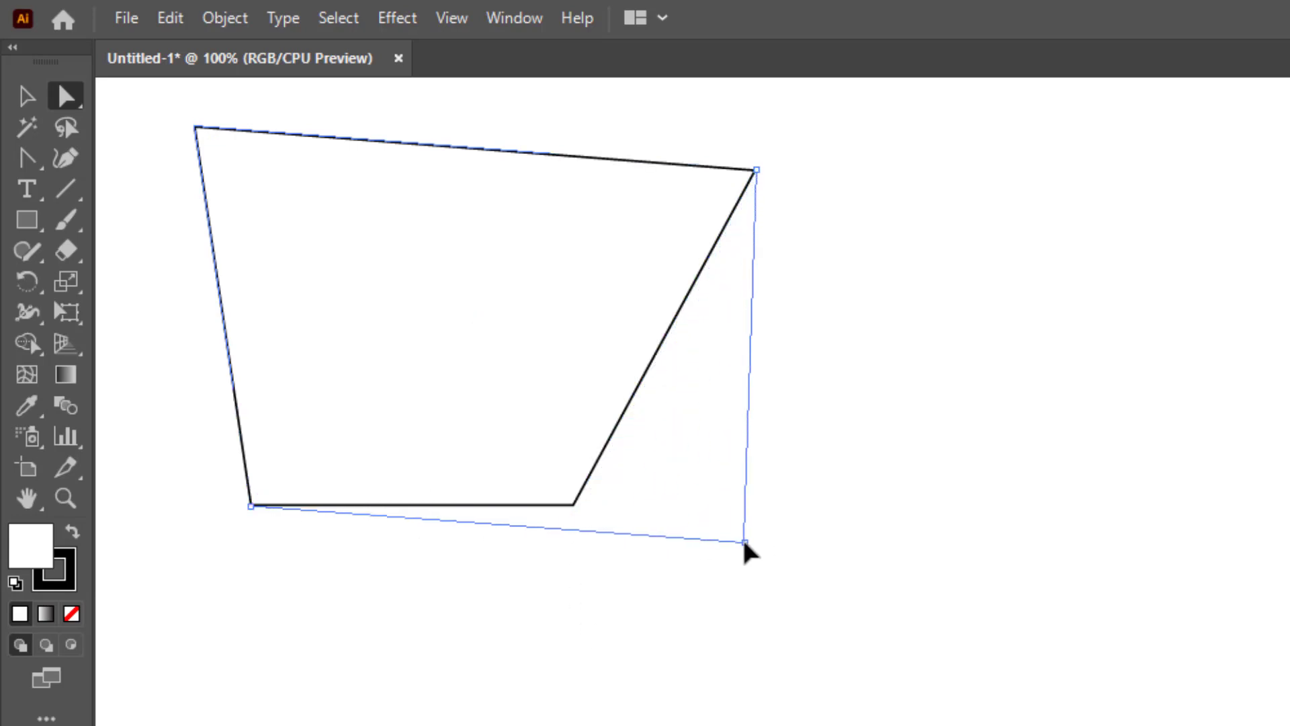
pyautogui.moveTo(753, 545); pyautogui.dragTo(757, 545)
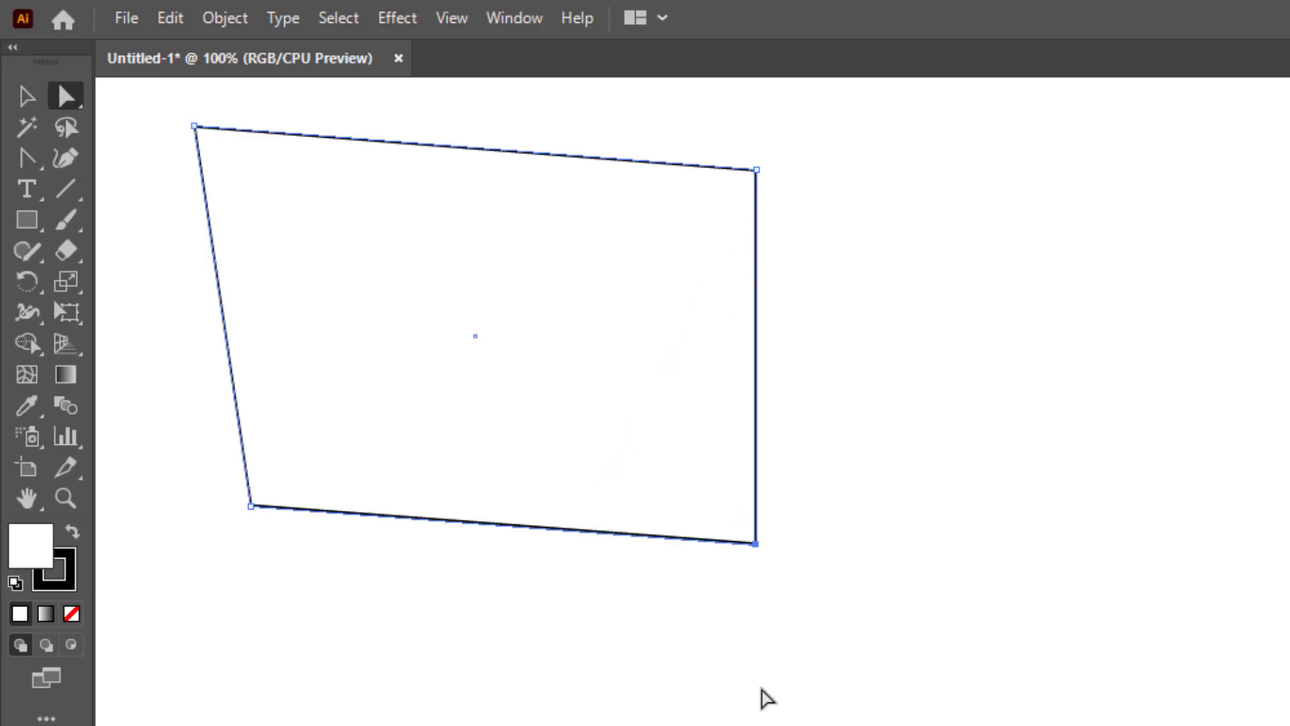
pyautogui.click(763, 697)
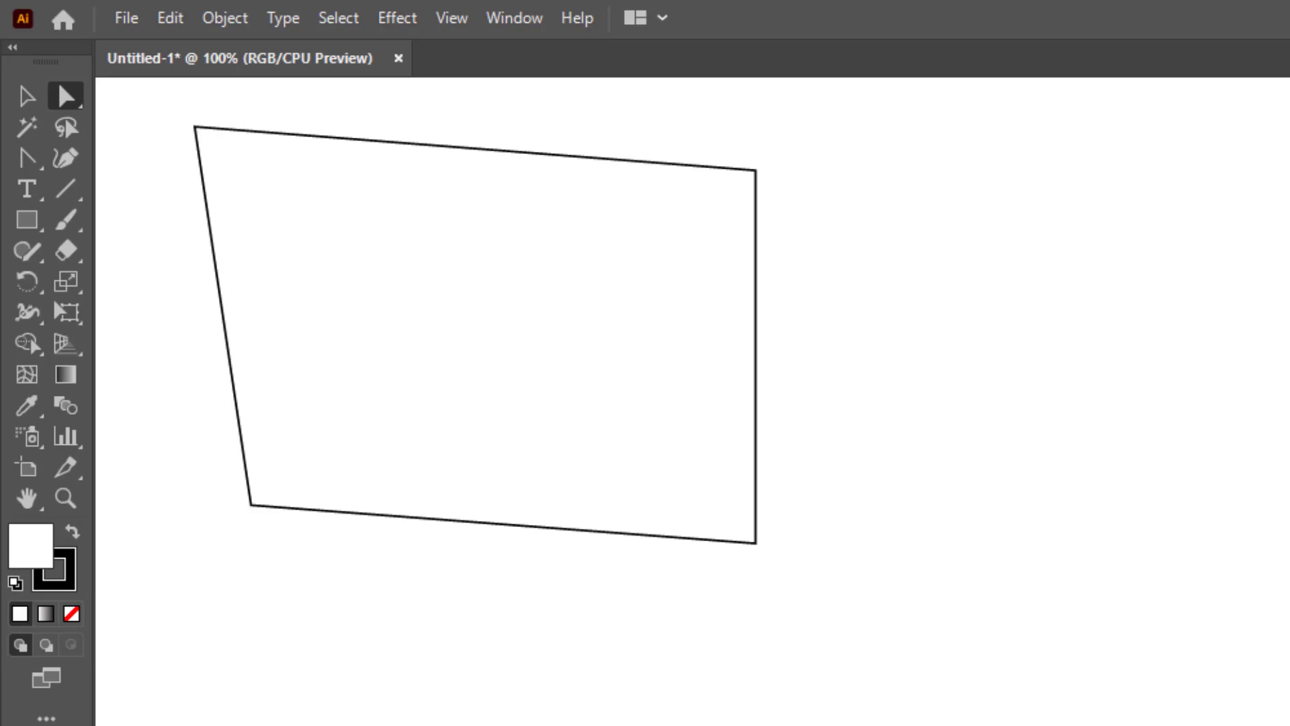
pyautogui.click(747, 447)
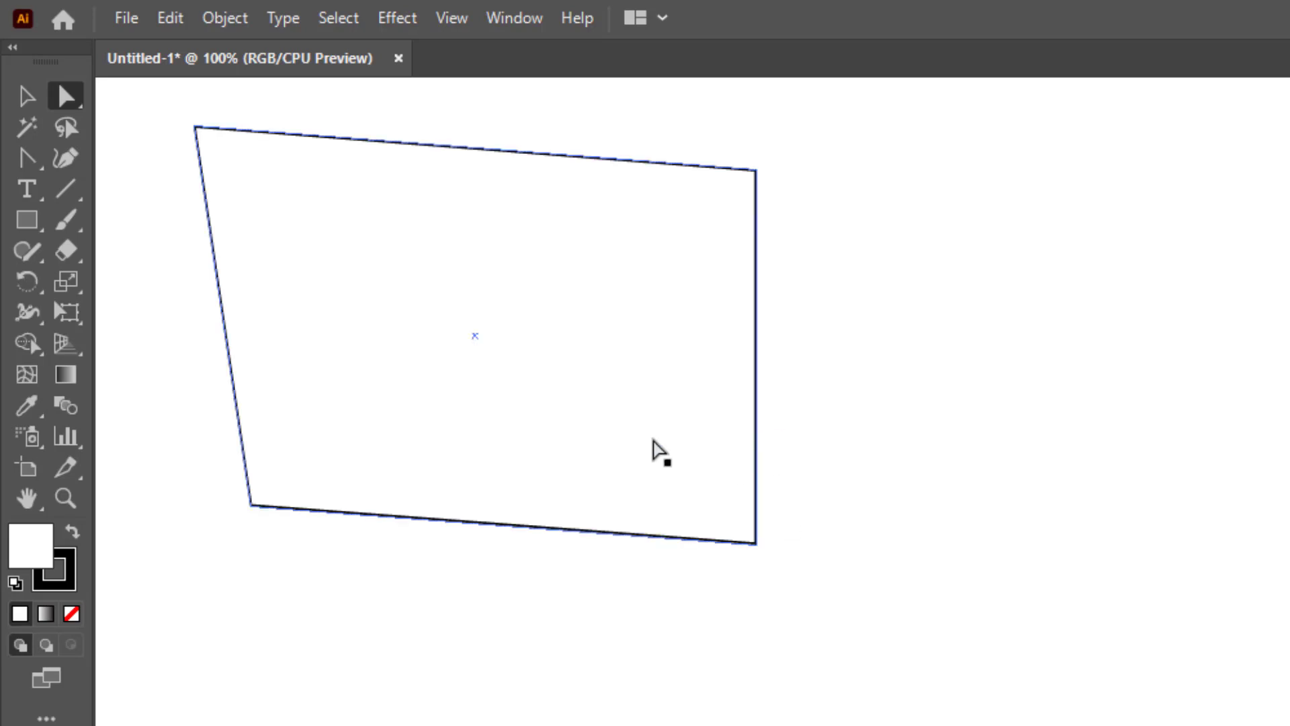
pyautogui.click(121, 232)
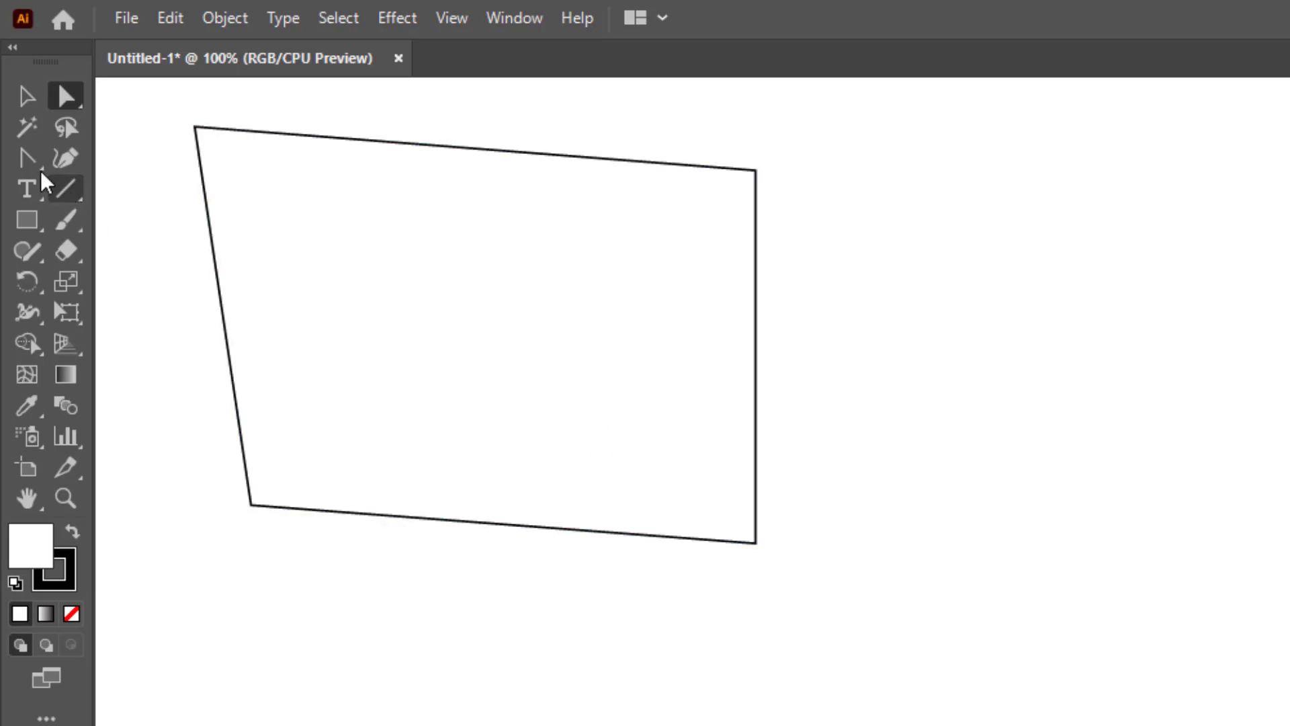
# Add two anchor points partway down the shape's right edge.
pyautogui.rightClick(27, 164)
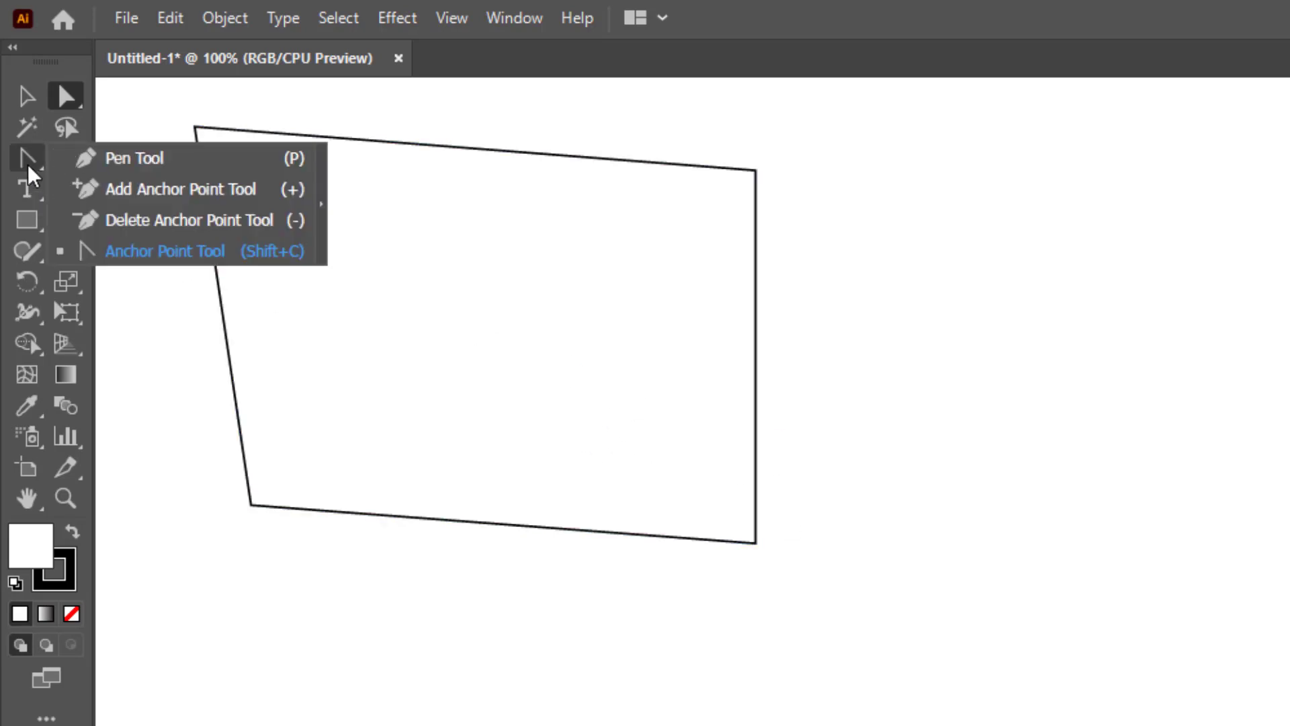
pyautogui.click(193, 190)
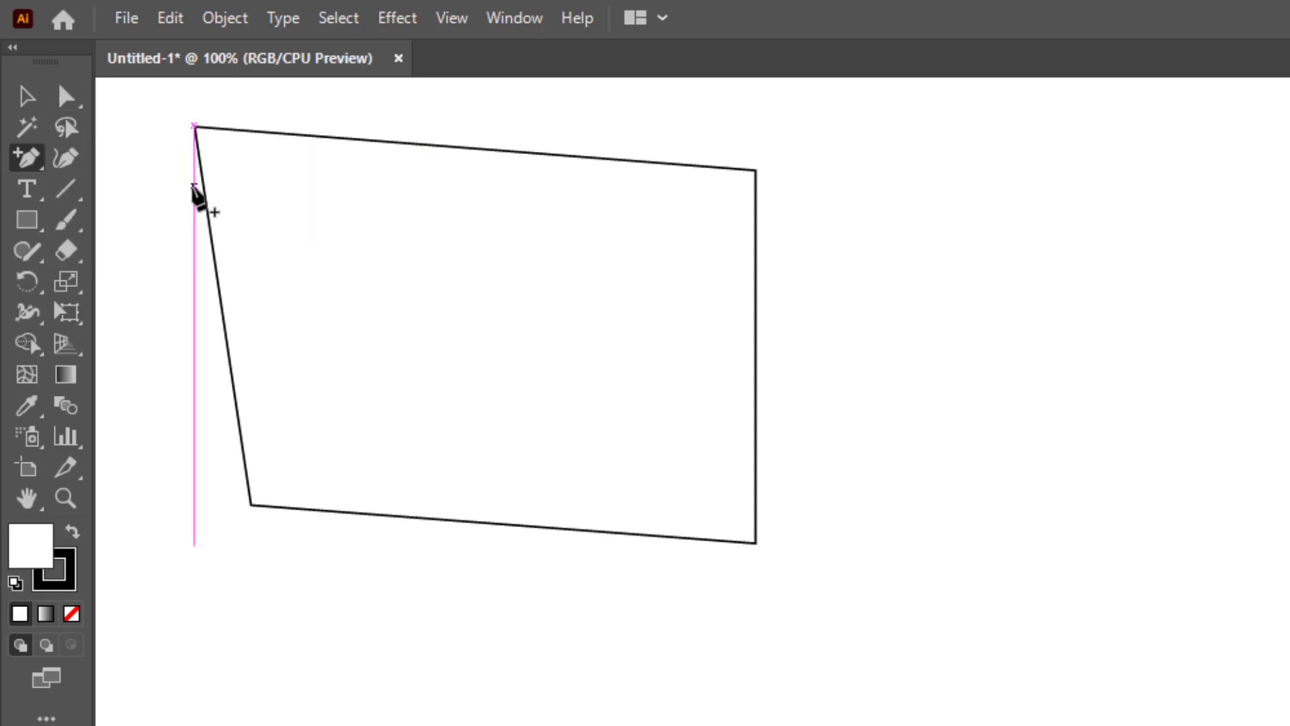
pyautogui.click(755, 334)
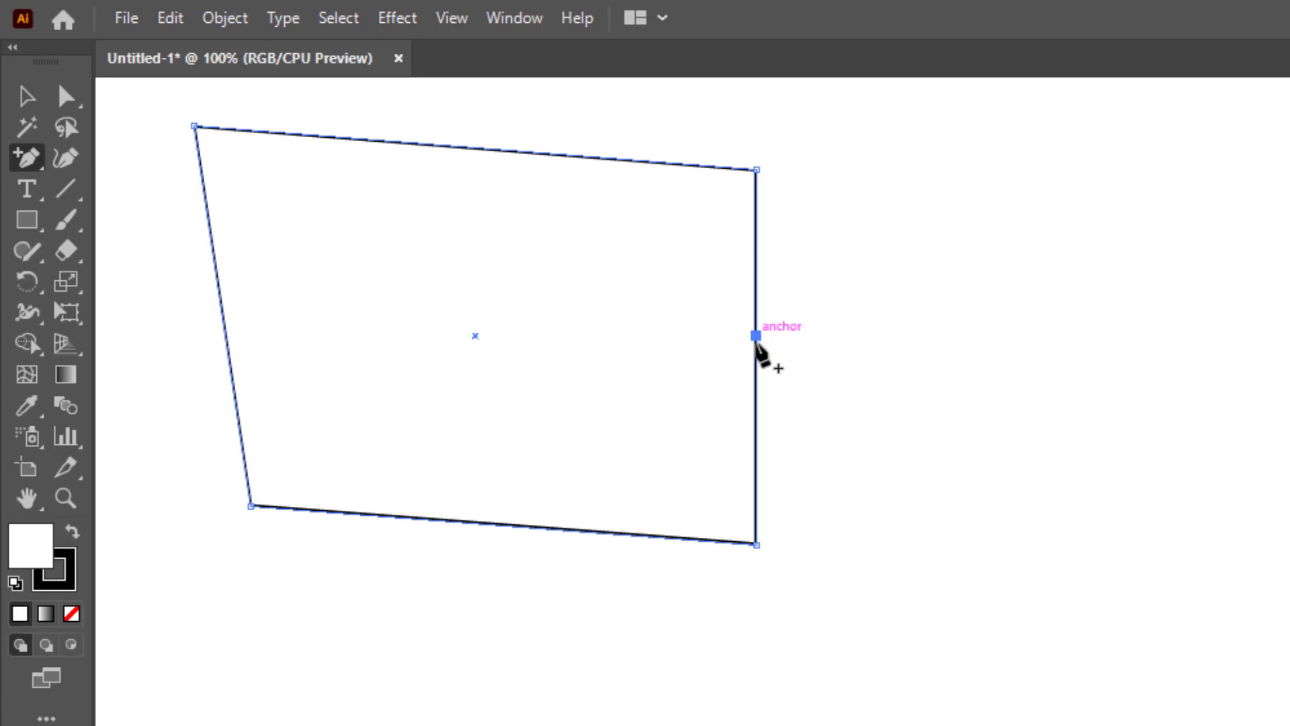
pyautogui.click(755, 390)
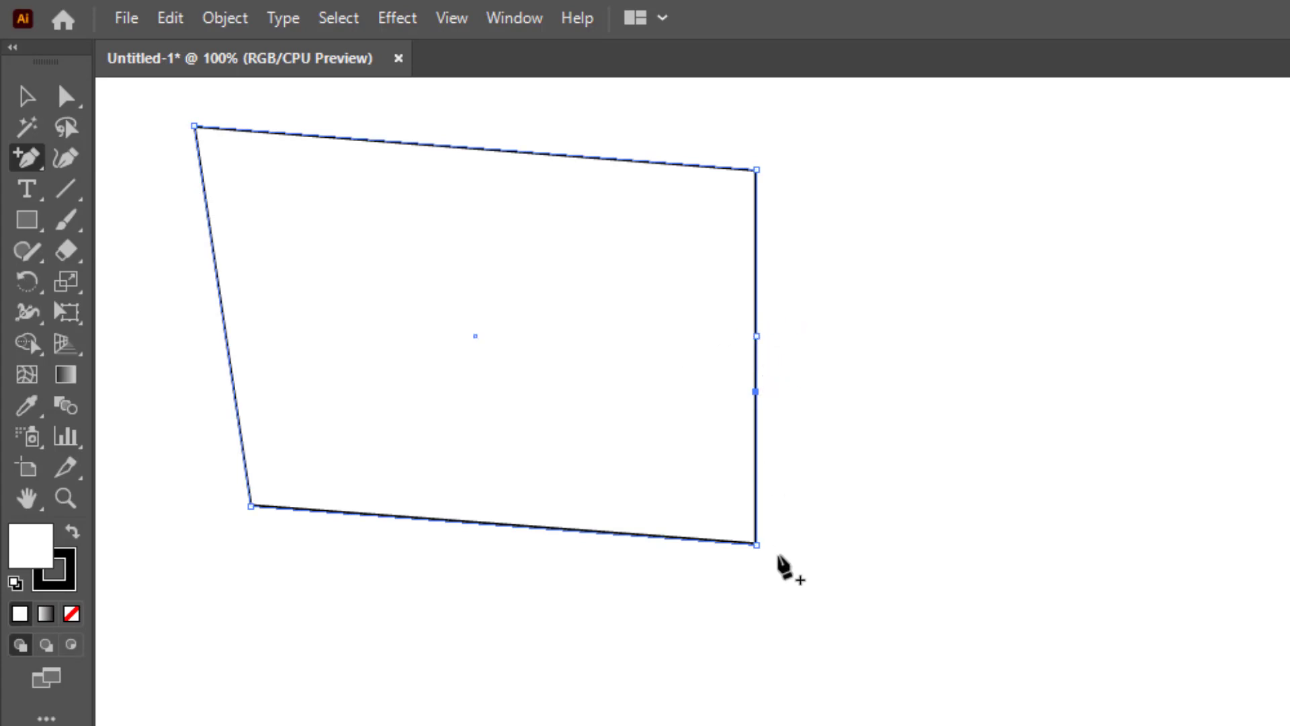
# Drag both new right-edge anchors outward to the right, forming a blunt point.
pyautogui.click(64, 99)
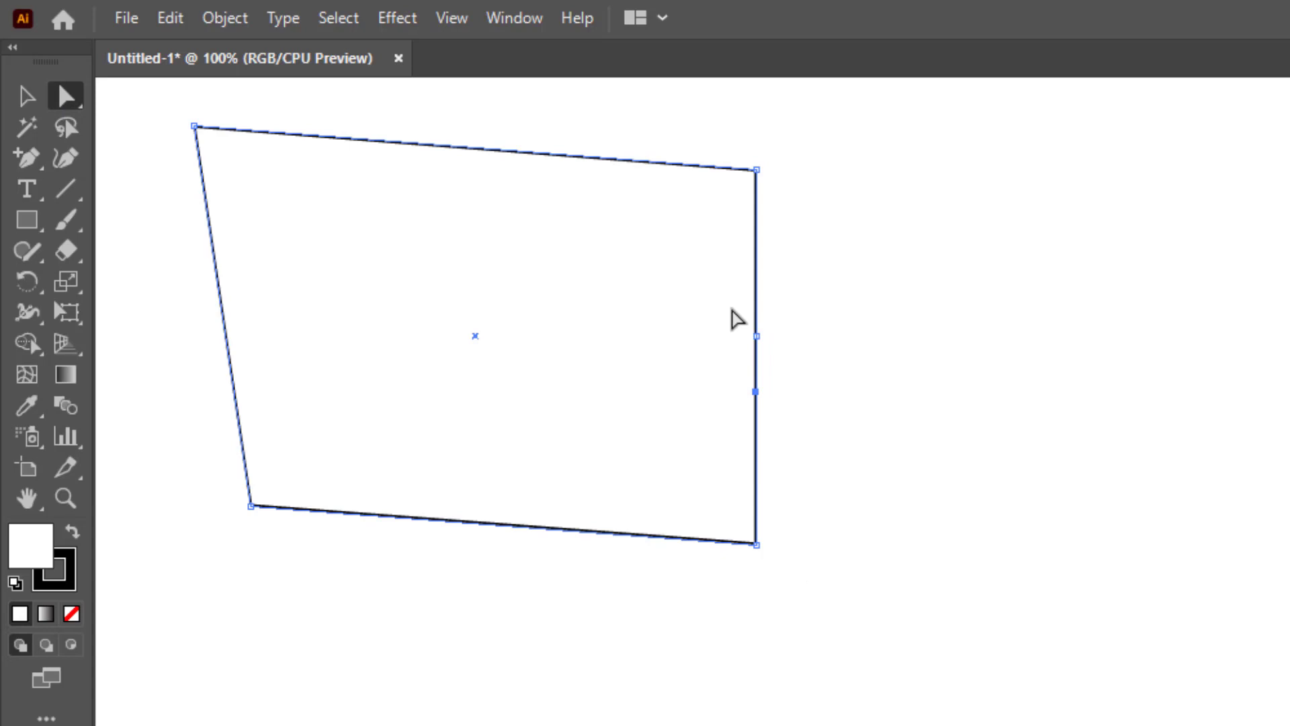
pyautogui.moveTo(786, 313)
pyautogui.mouseDown()
pyautogui.moveTo(724, 412)
pyautogui.moveTo(973, 395)
pyautogui.mouseUp()
pyautogui.click(756, 621)
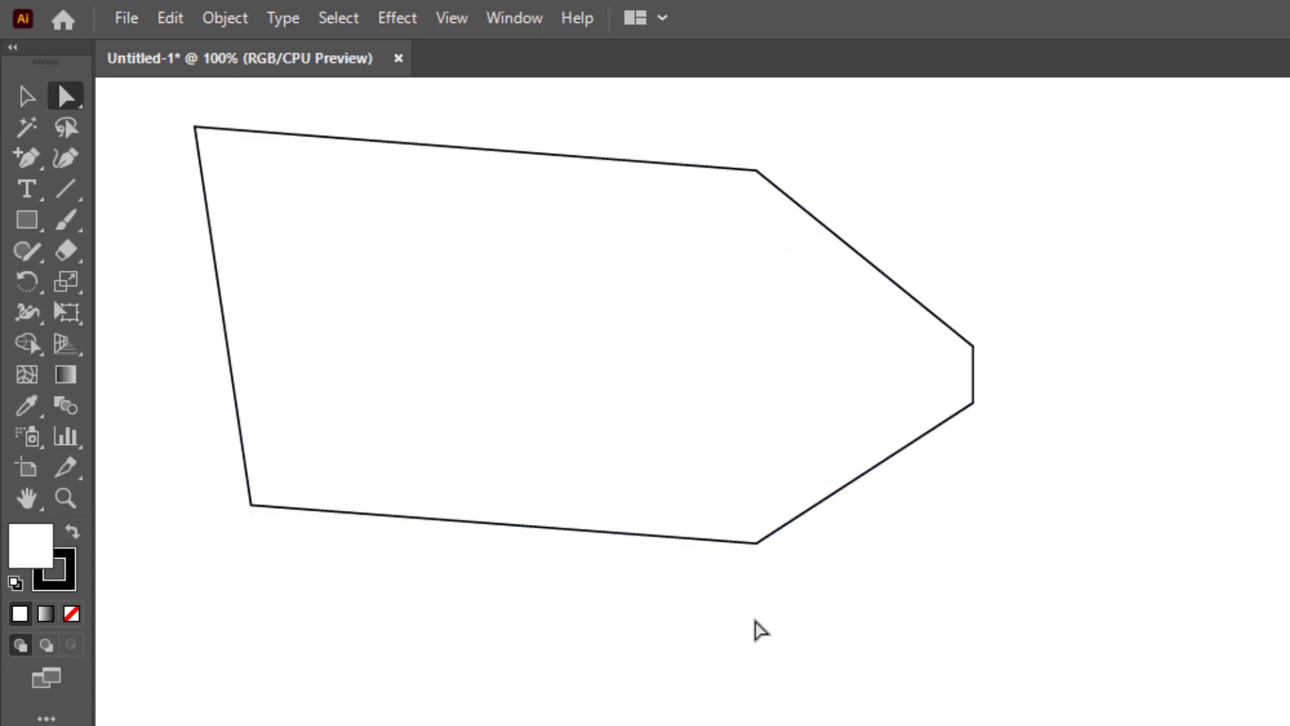
pyautogui.click(773, 453)
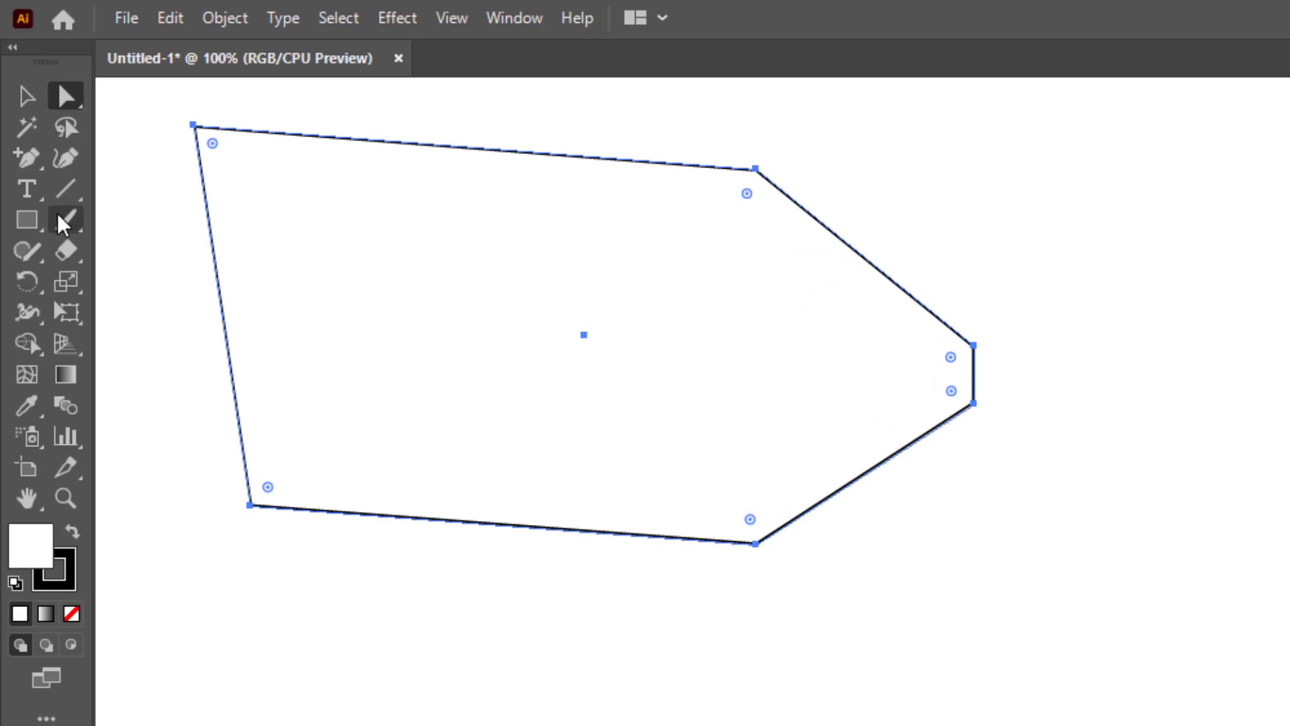
# Delete the bottom-right anchor and both right-tip anchors, leaving a triangle.
pyautogui.click(30, 161)
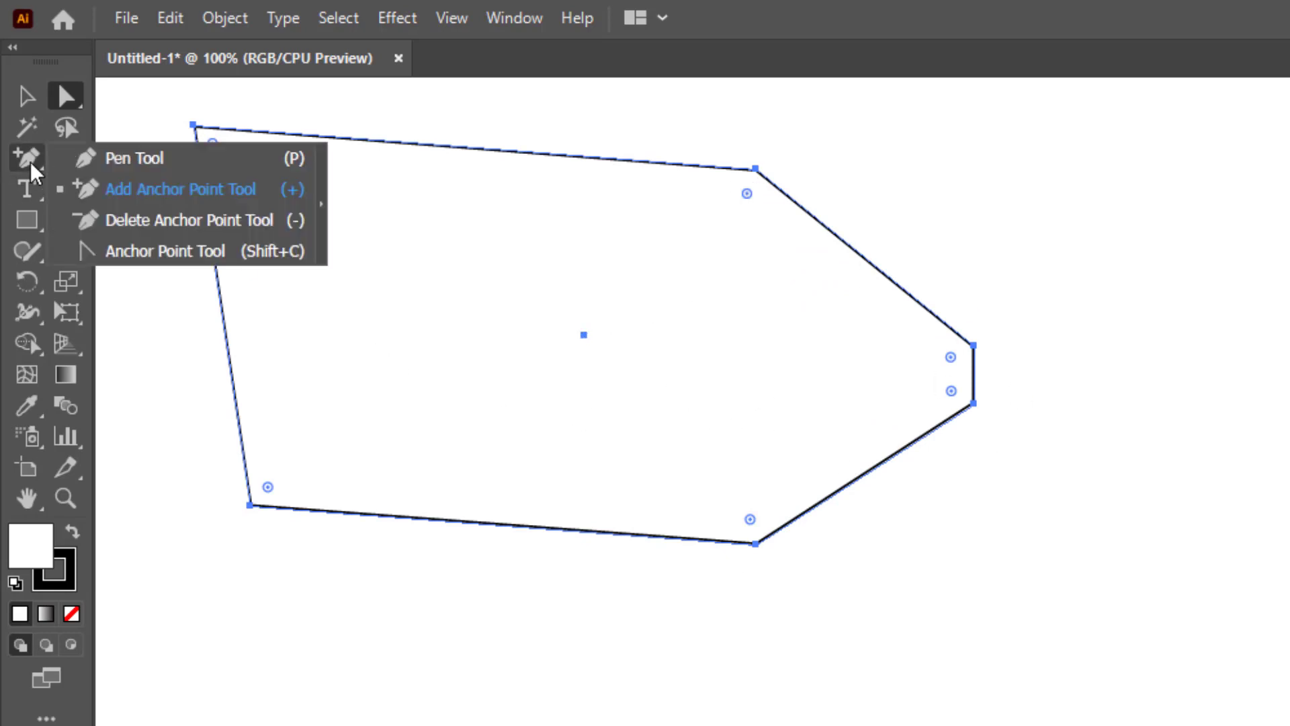
pyautogui.click(134, 222)
pyautogui.click(756, 543)
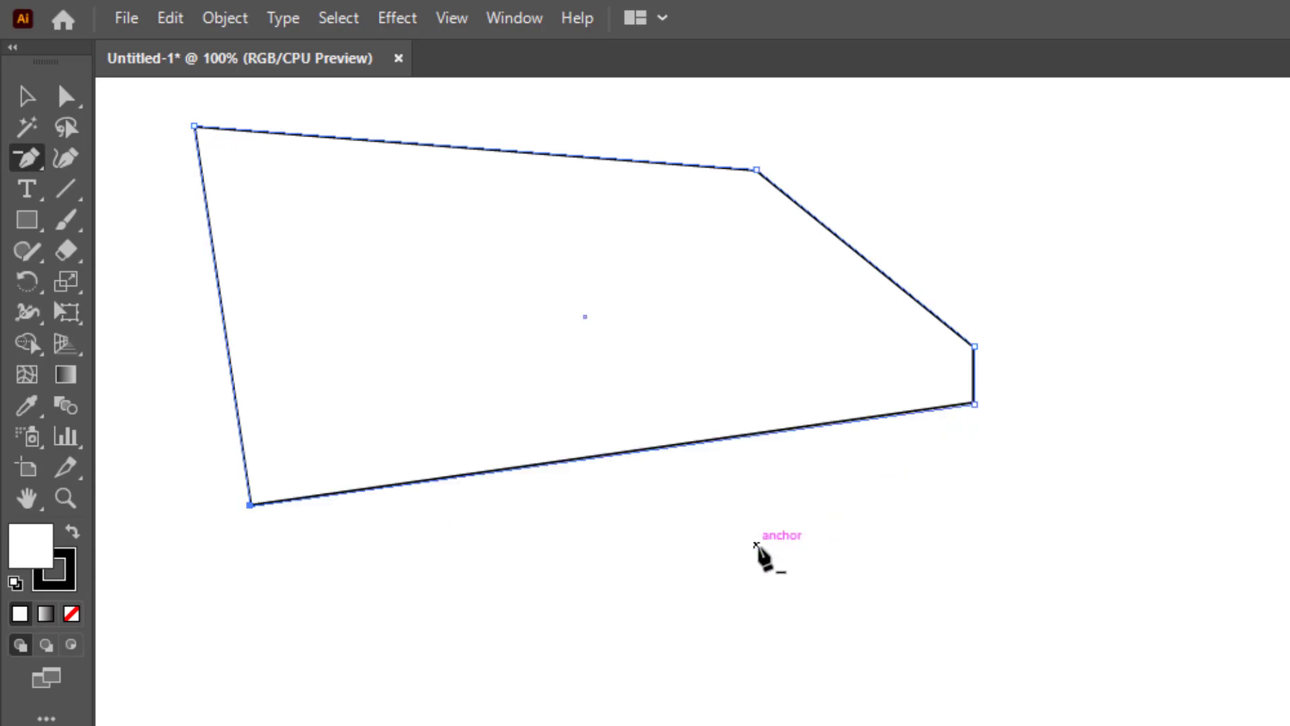
pyautogui.click(974, 404)
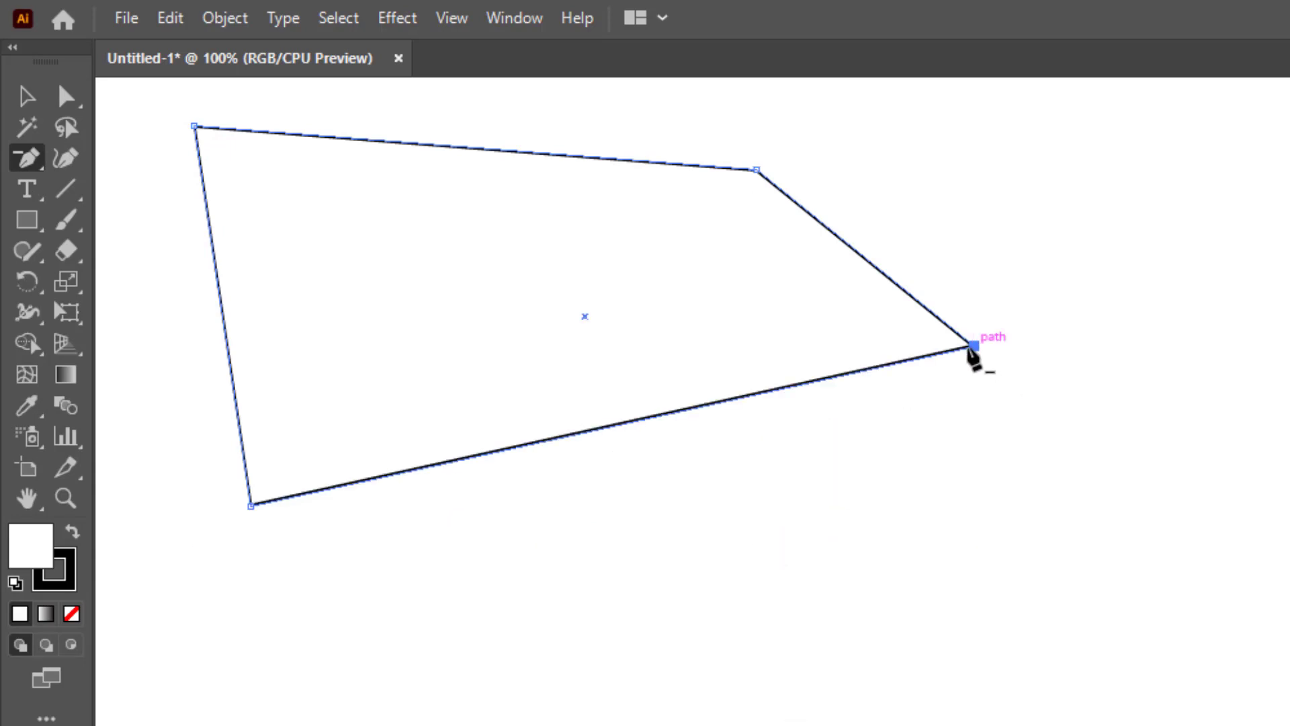
pyautogui.click(973, 346)
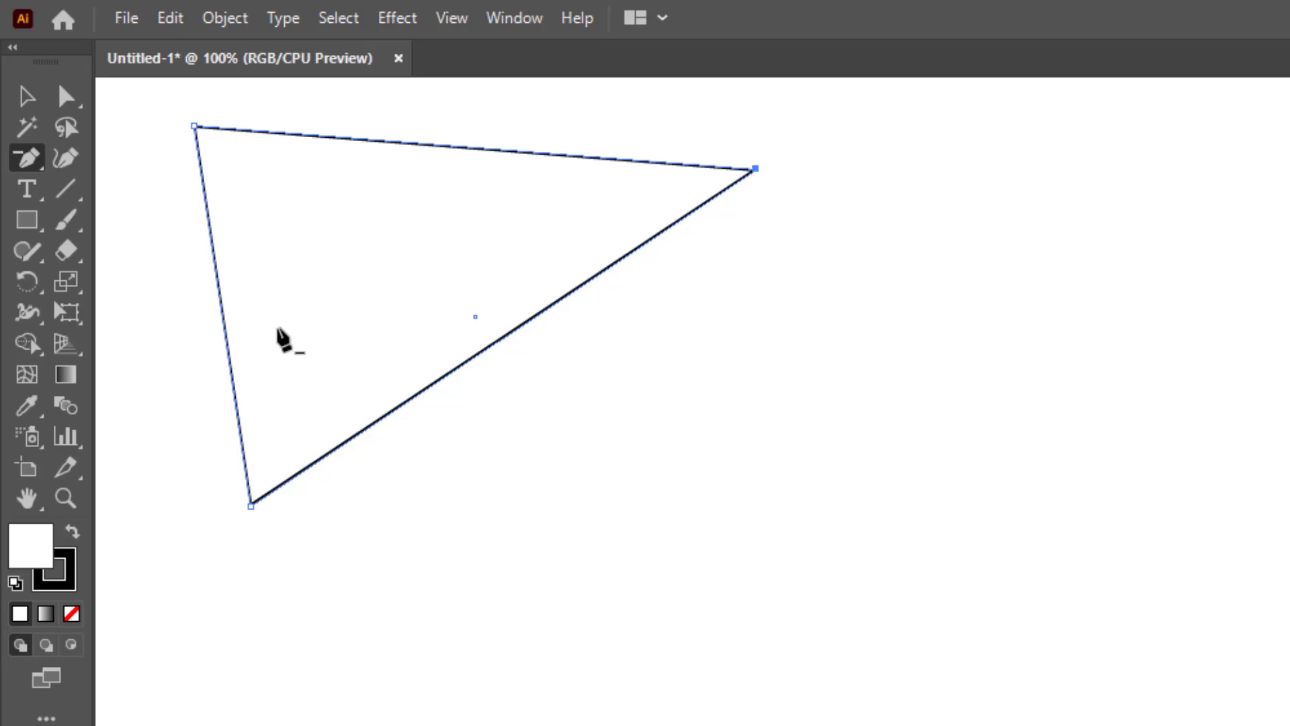
pyautogui.click(30, 162)
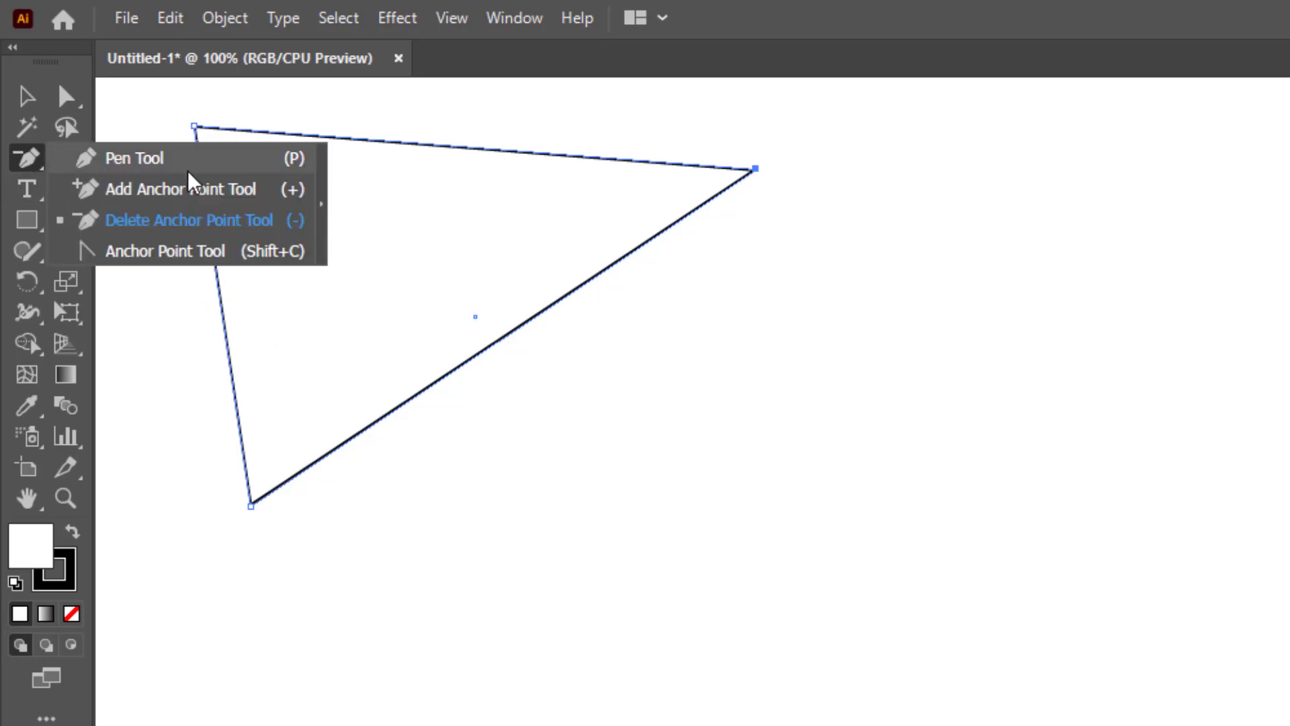
pyautogui.click(27, 96)
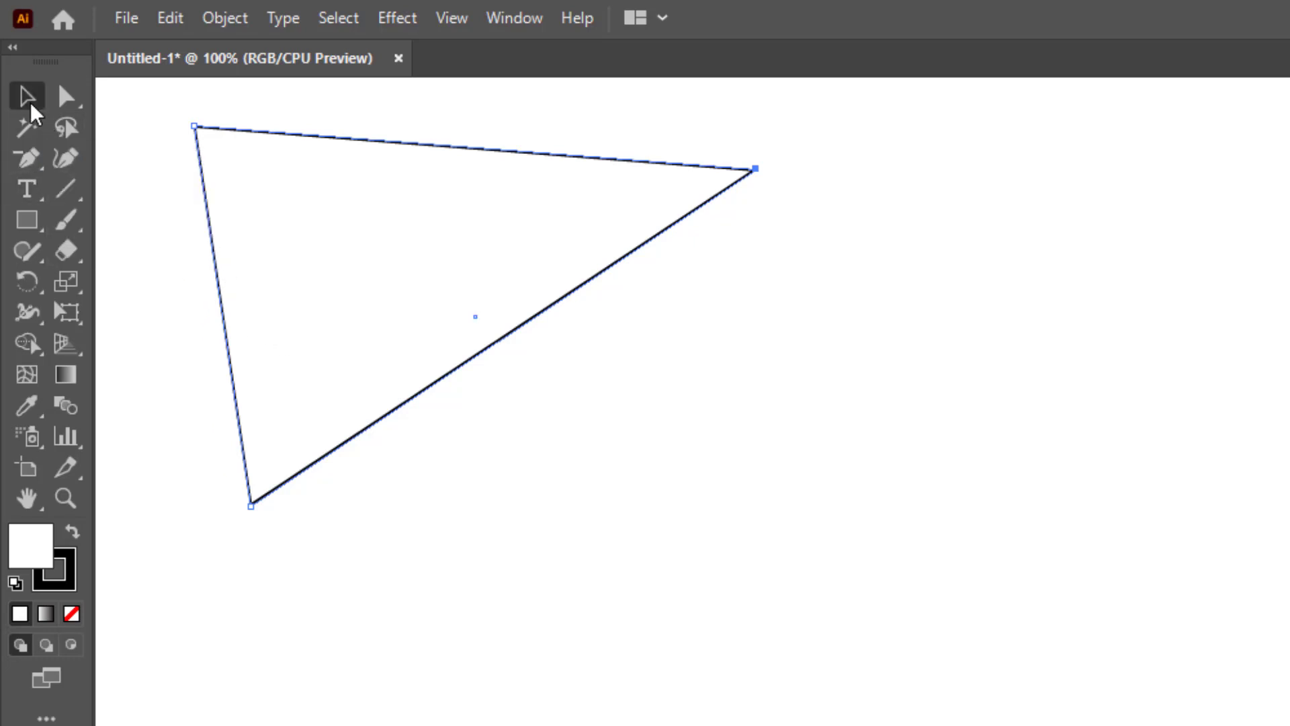
pyautogui.click(528, 17)
pyautogui.moveTo(627, 236)
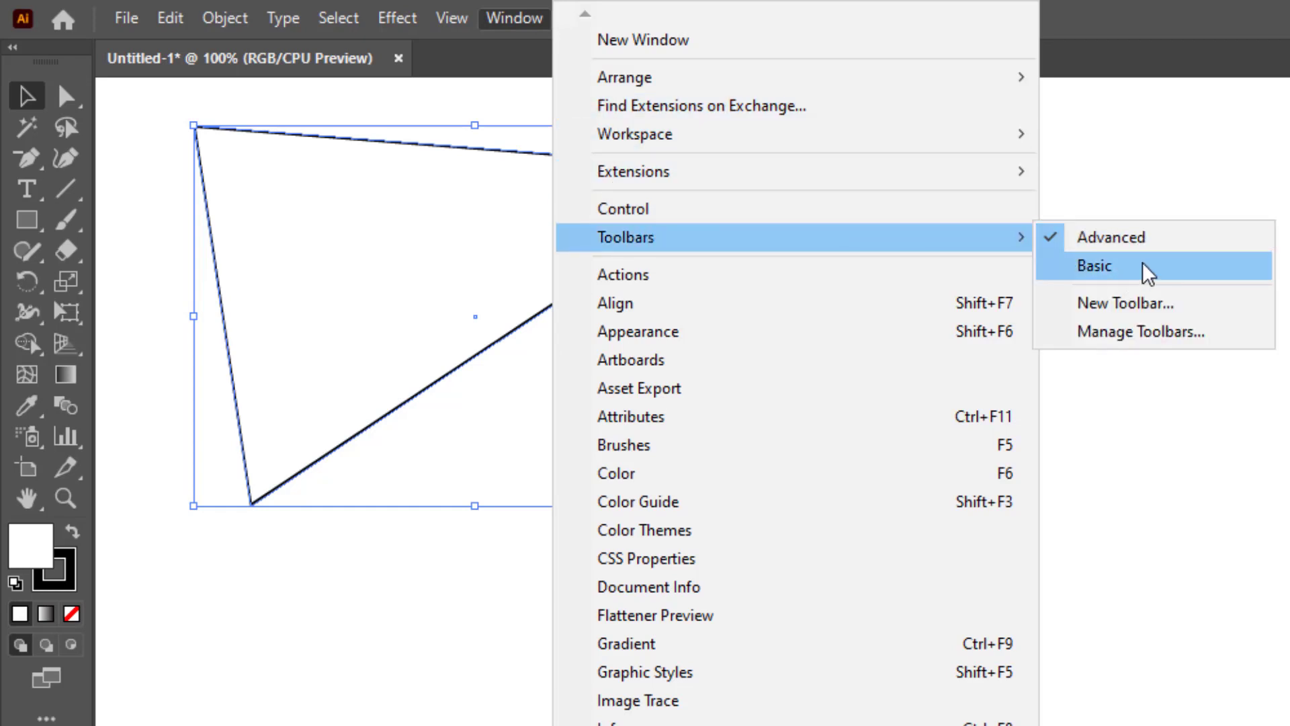
pyautogui.click(1140, 262)
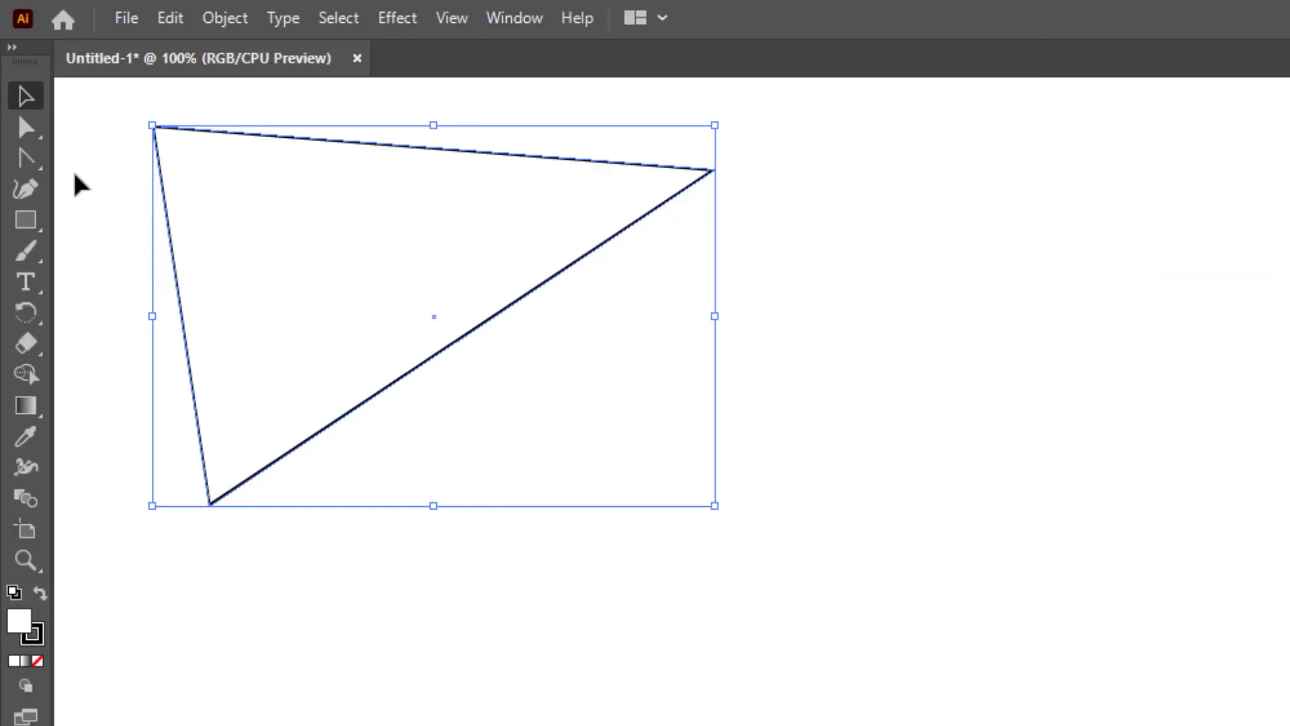
pyautogui.click(12, 47)
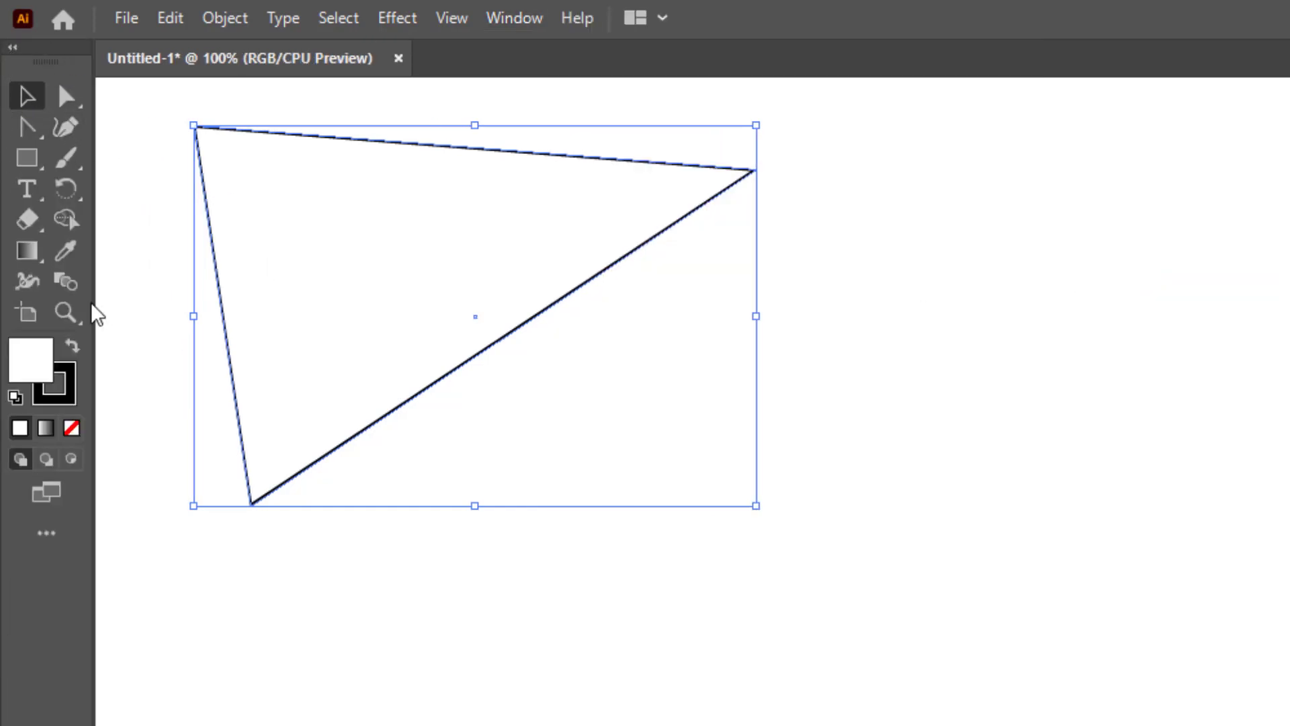
pyautogui.rightClick(29, 127)
pyautogui.click(524, 15)
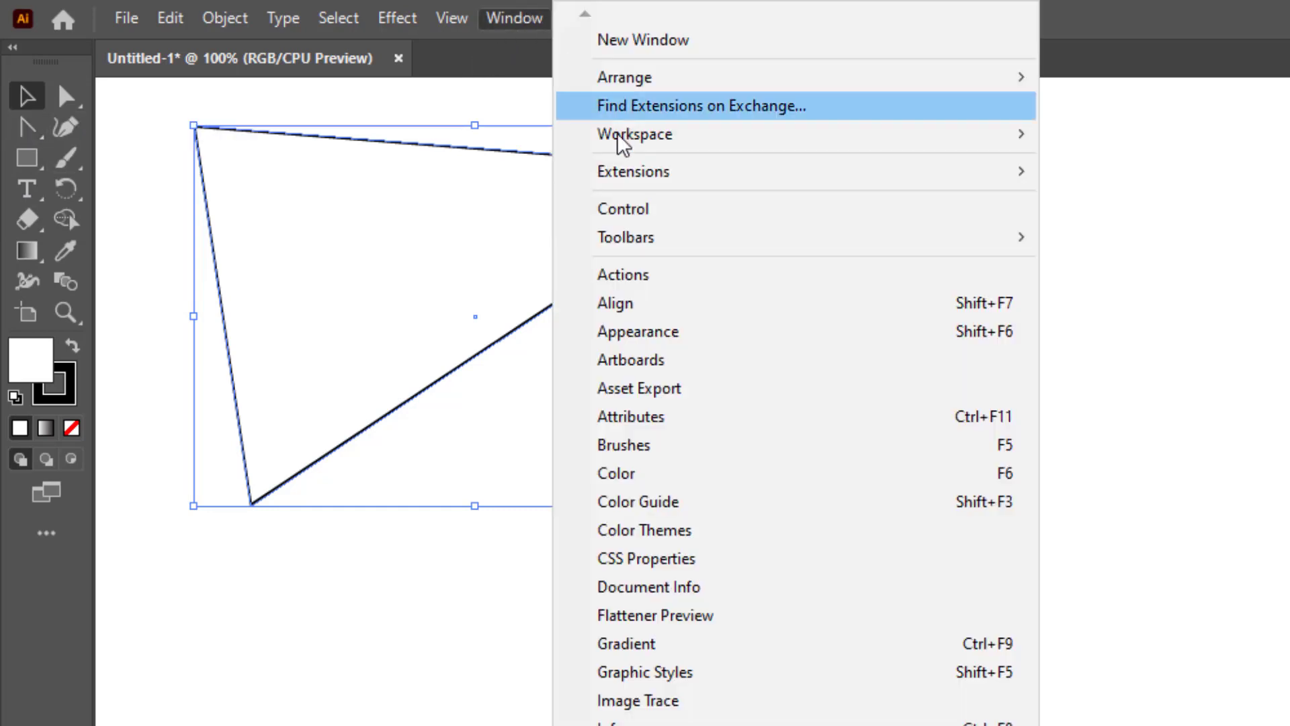
pyautogui.click(1081, 234)
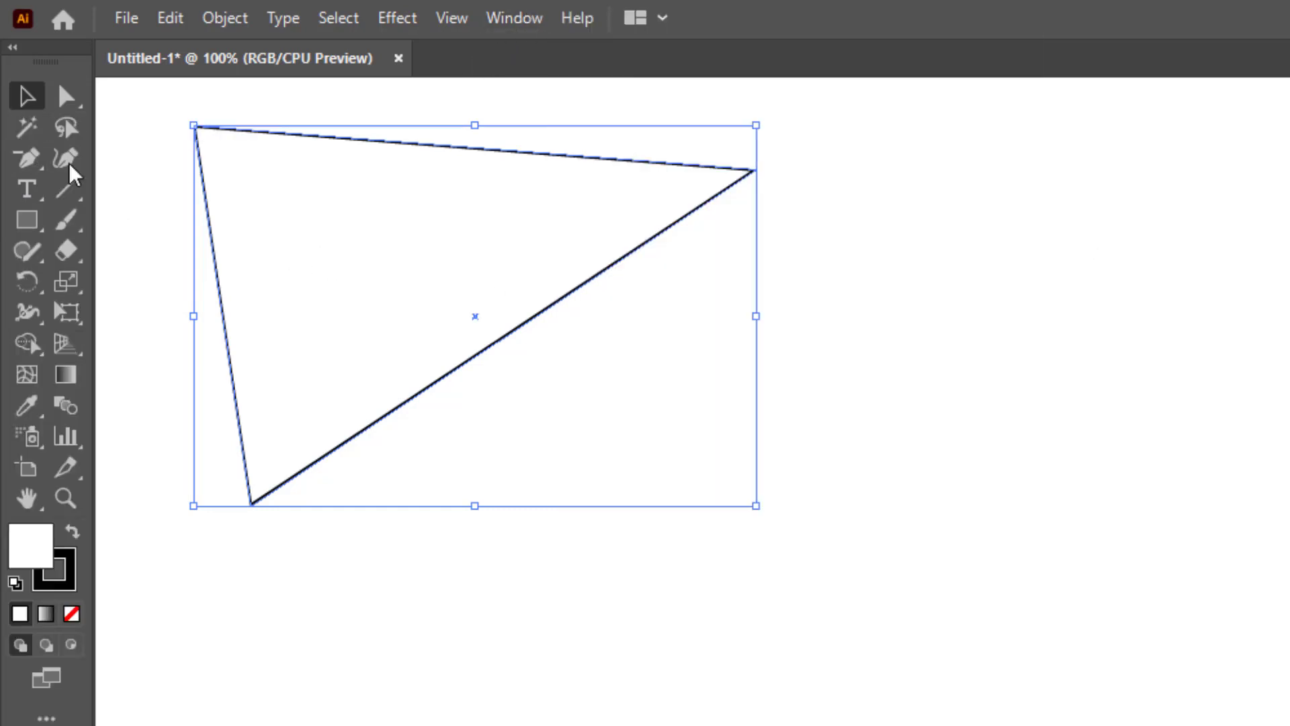